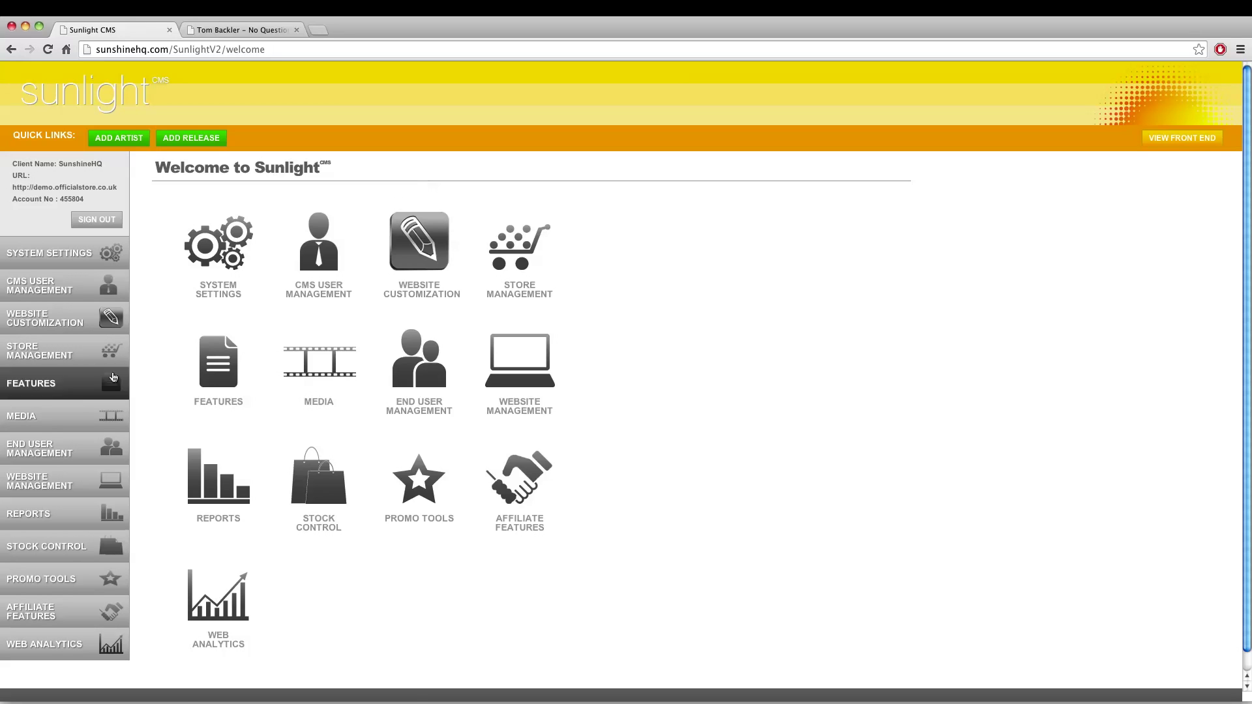
# Step: Open the form for adding a new physical media item in Store Management
pyautogui.click(48, 355)
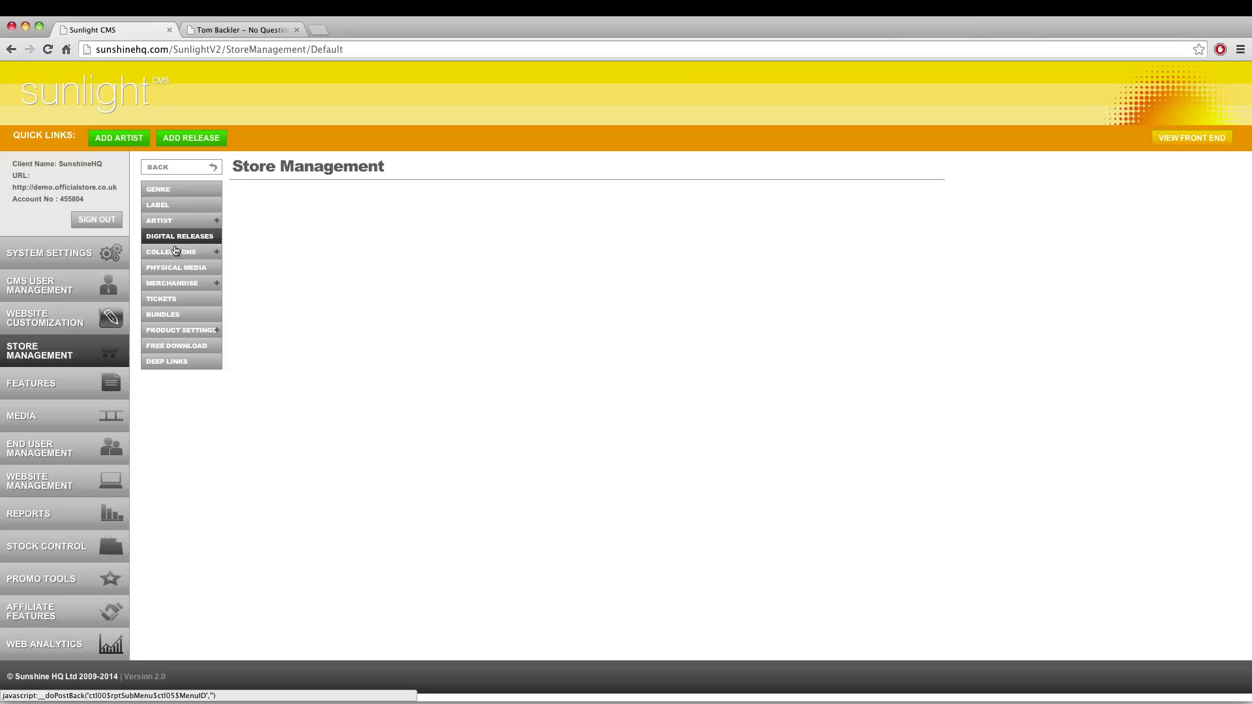
pyautogui.moveTo(176, 222)
pyautogui.click(169, 270)
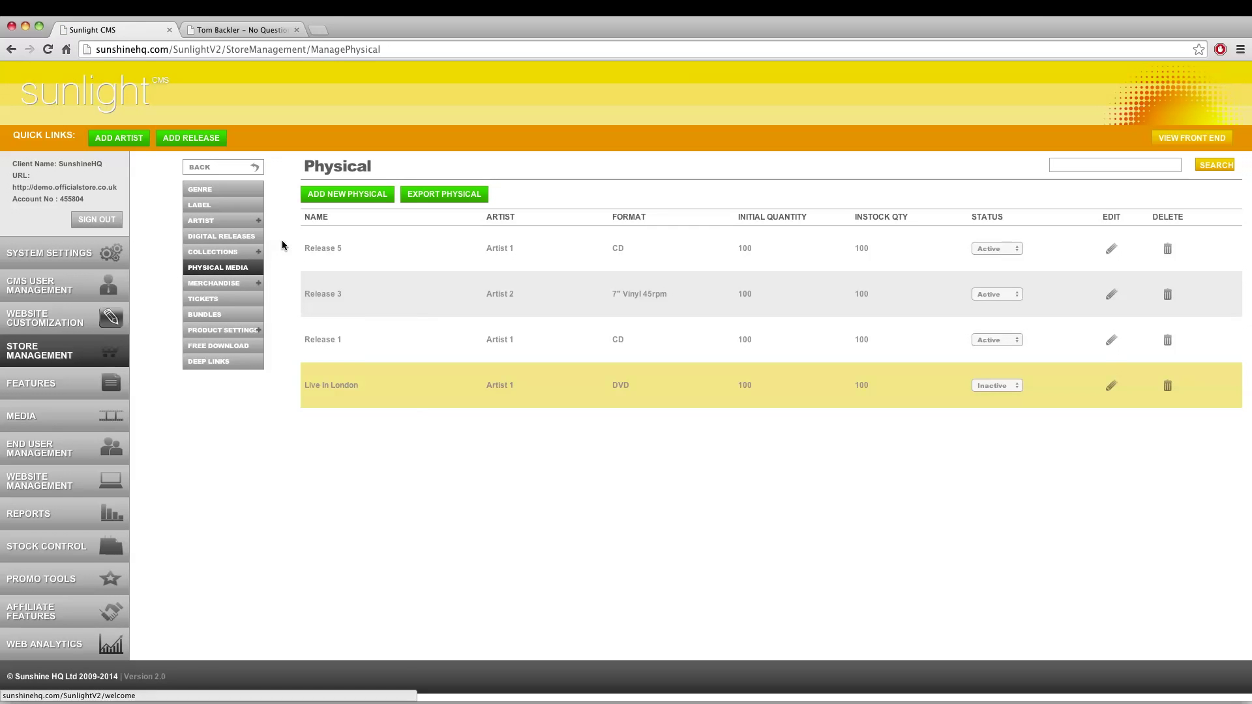
pyautogui.click(344, 194)
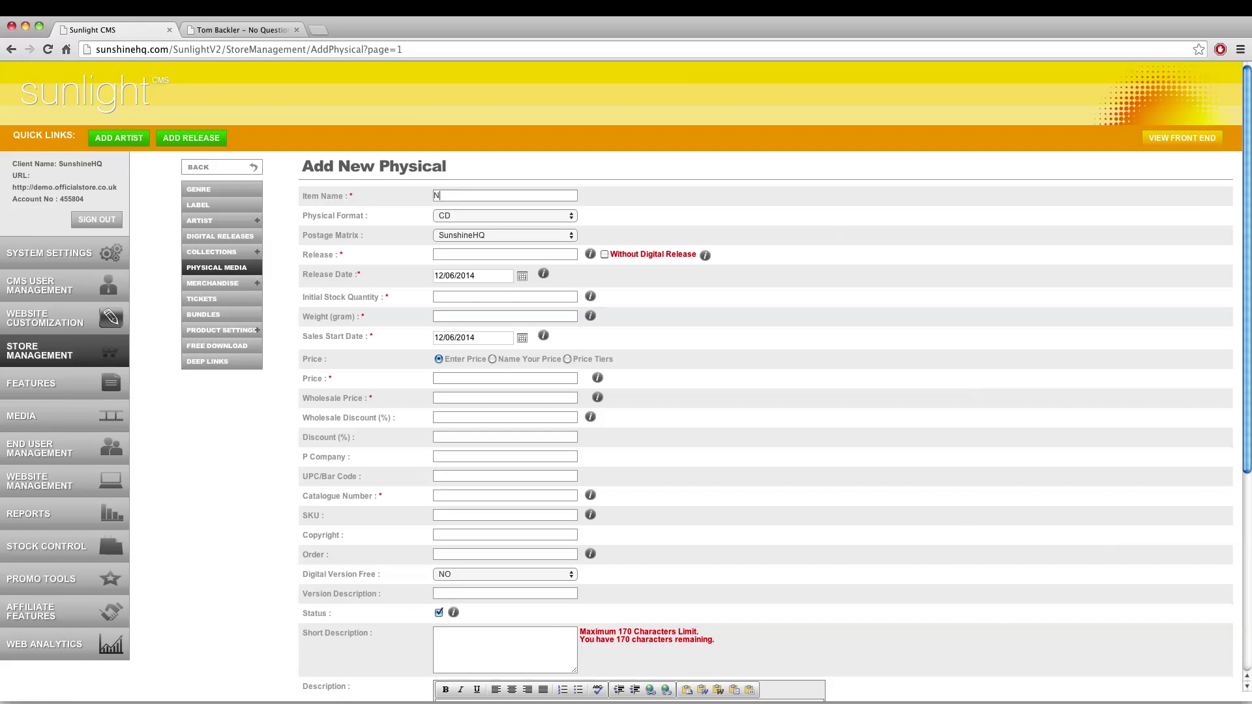
# Step: Name the item "No Questions", set its physical format to 7" Vinyl 45rpm and keep the SunshineHQ postage matrix
pyautogui.write('Questions')
pyautogui.click(460, 220)
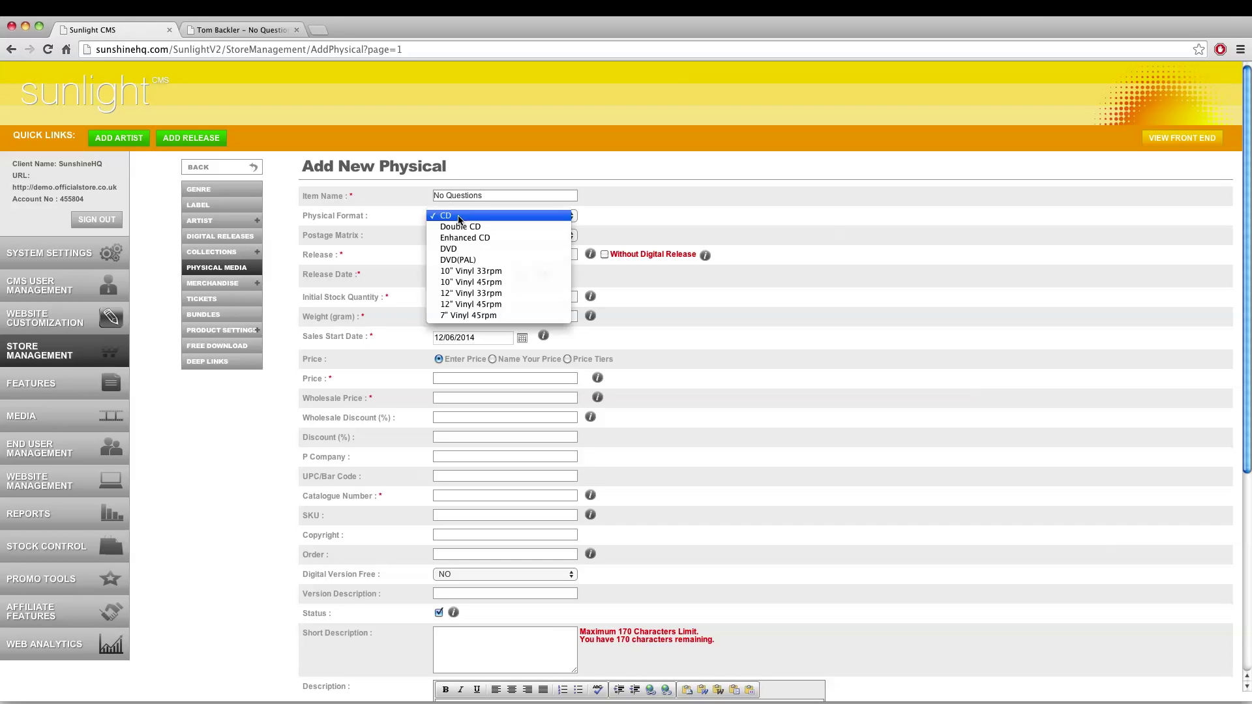
pyautogui.click(465, 315)
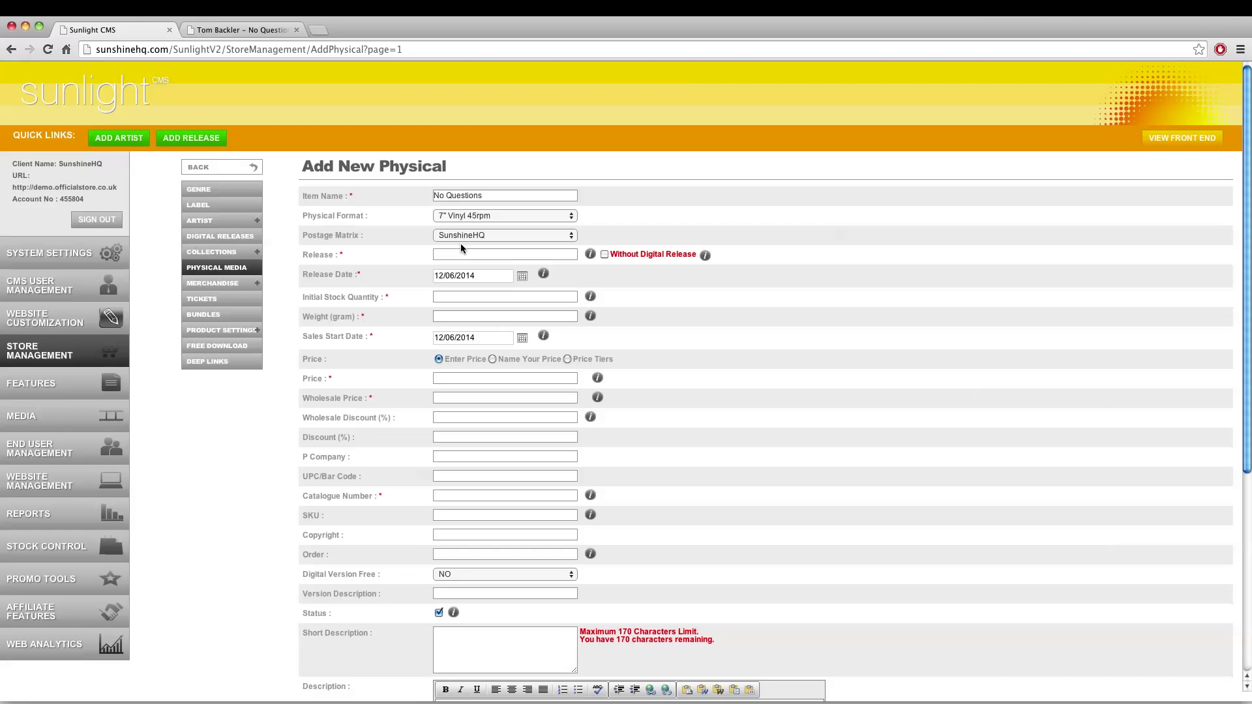
pyautogui.click(457, 236)
pyautogui.click(457, 236)
# Step: Link the physical item to the existing "No Questions" digital release
pyautogui.click(459, 255)
pyautogui.click(542, 254)
pyautogui.write('Nop')
pyautogui.press('BackSpace')
pyautogui.press('Return')
pyautogui.scroll(-3, 724, 420)
pyautogui.scroll(3, 714, 478)
pyautogui.scroll(-5, 526, 469)
pyautogui.scroll(5, 698, 523)
# Step: Set the initial stock quantity to 1500 and the weight to 175 grams
pyautogui.click(478, 295)
pyautogui.click(442, 319)
pyautogui.write('175')
pyautogui.moveTo(314, 319); pyautogui.dragTo(352, 317)
pyautogui.click(351, 318)
pyautogui.tripleClick(337, 320)
pyautogui.click(389, 327)
pyautogui.scroll(-1, 448, 337)
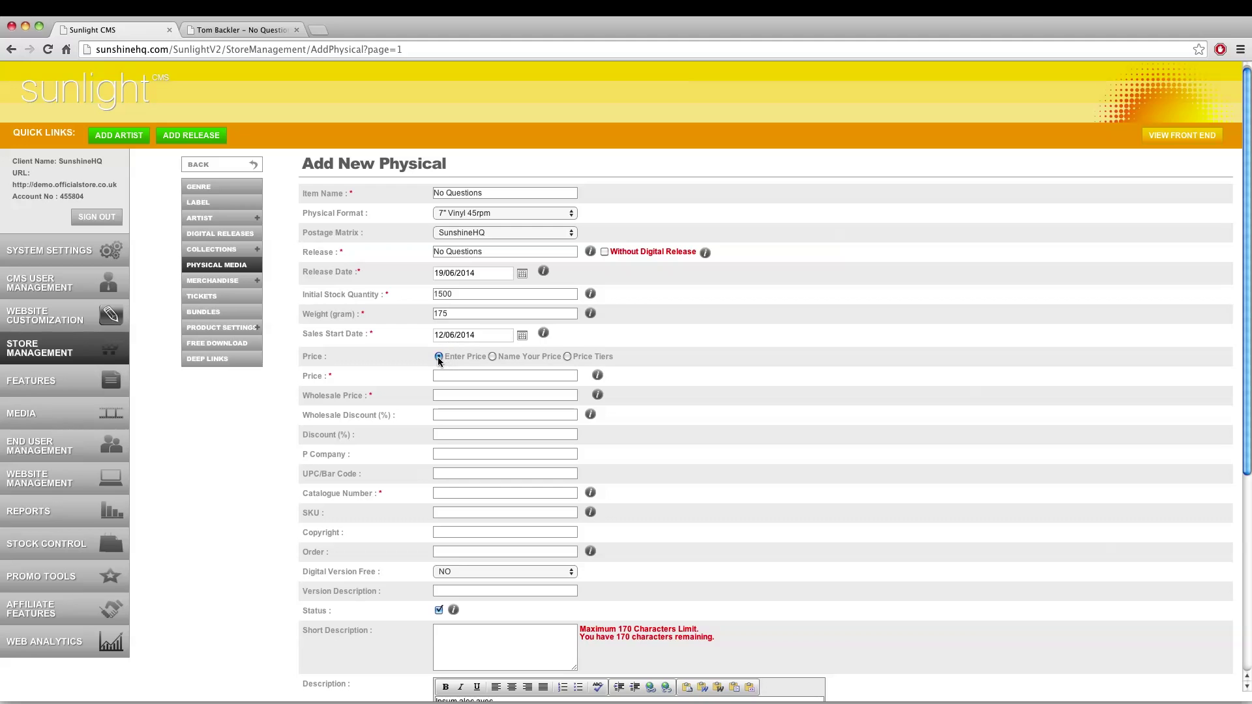
# Step: Choose Name Your Price for the vinyl, with a price of 8.00 and a wholesale price of 0.00
pyautogui.click(494, 356)
pyautogui.write('8.00')
pyautogui.write('0.')
# Step: Set the P Company to SHQ and the UPC/bar code to 5555556
pyautogui.scroll(-3, 391, 349)
pyautogui.click(450, 359)
pyautogui.write('SHQ')
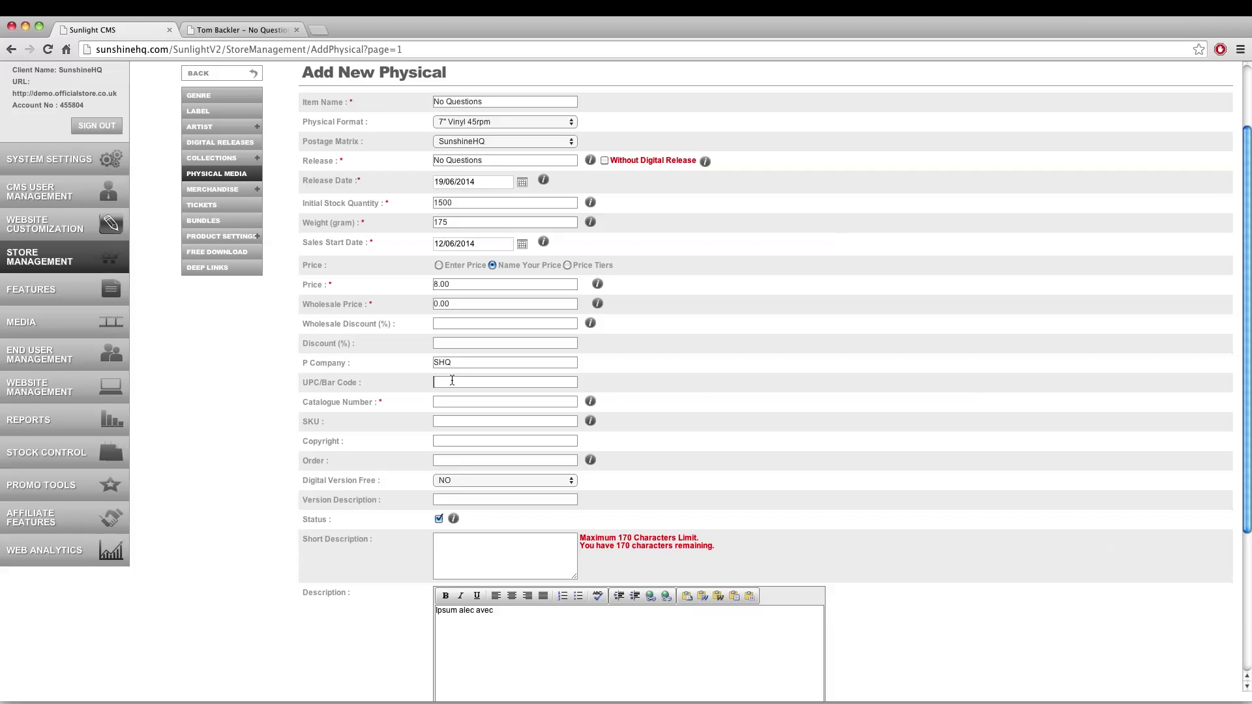
pyautogui.doubleClick(456, 384)
pyautogui.click(456, 384)
pyautogui.click(455, 384)
pyautogui.write('5555556')
# Step: Enter the catalogue number SHQ0002 and the SKU SHQTB001EP
pyautogui.click(462, 400)
pyautogui.write('SHQ0001')
pyautogui.press('BackSpace')
pyautogui.write('2')
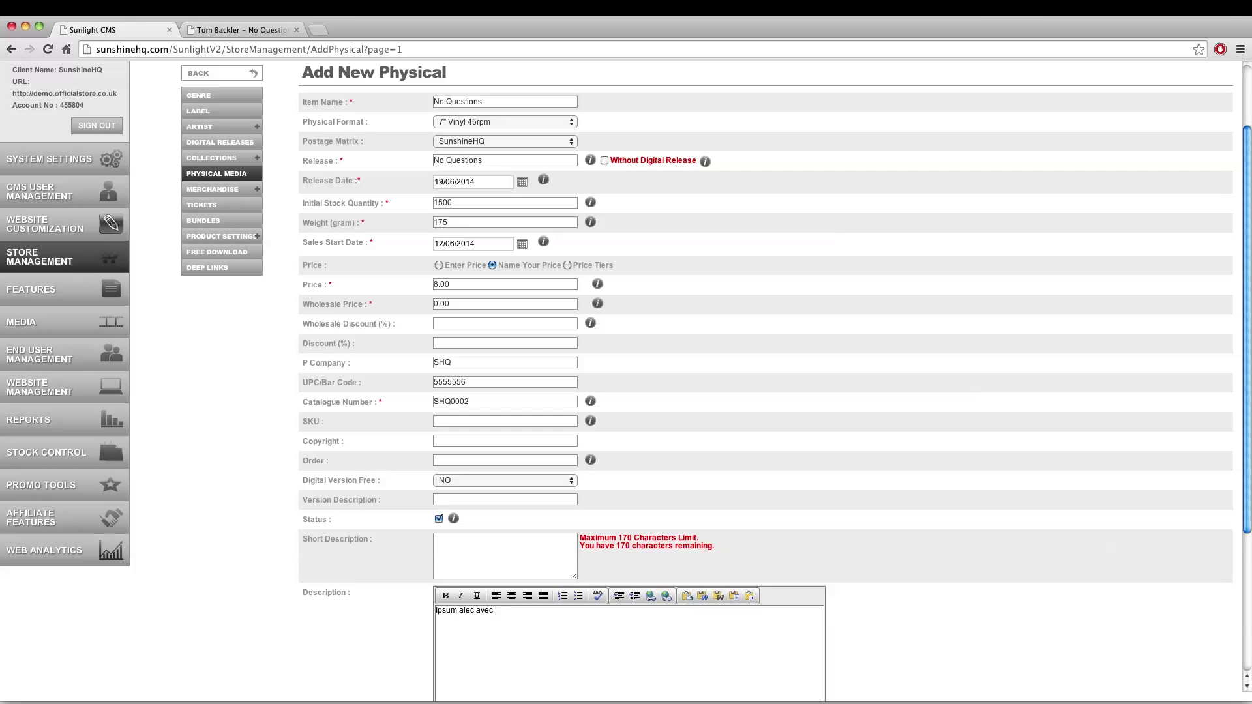
pyautogui.write('TB0')
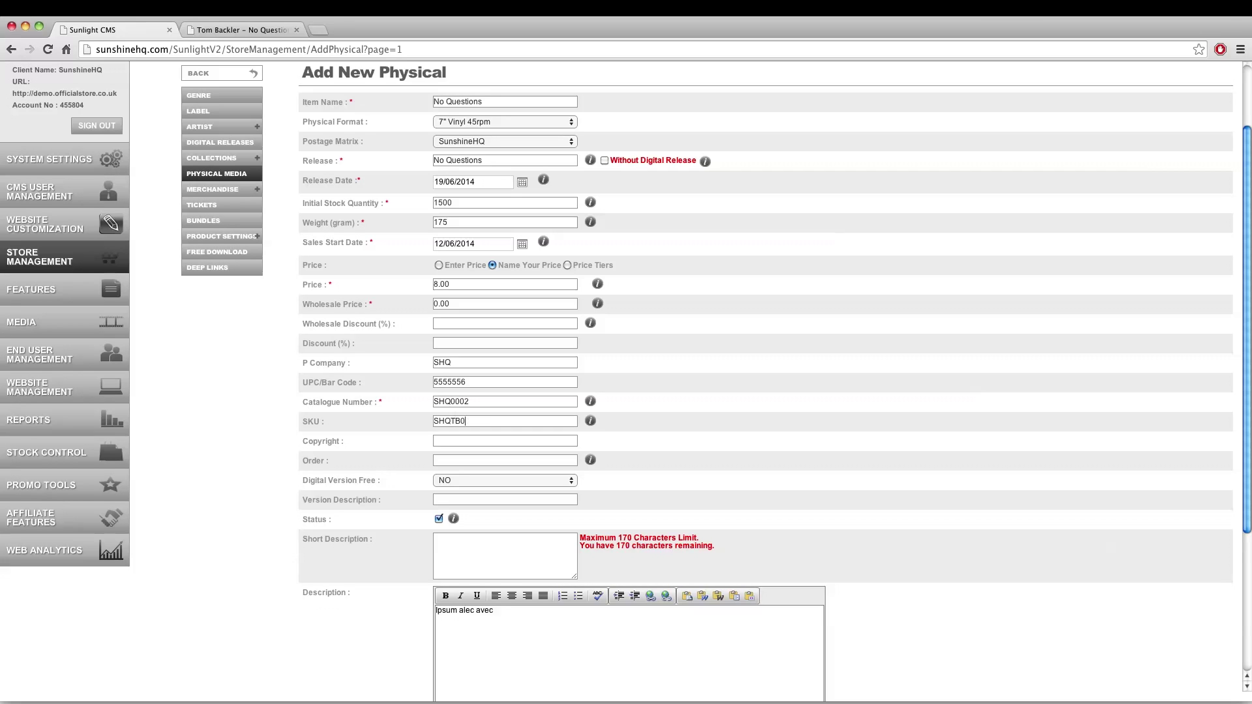
pyautogui.press('BackSpace')
pyautogui.press('BackSpace')
pyautogui.write('EP')
# Step: Leave the remaining fields at their defaults and save the new "No Questions" physical item
pyautogui.scroll(-1, 626, 365)
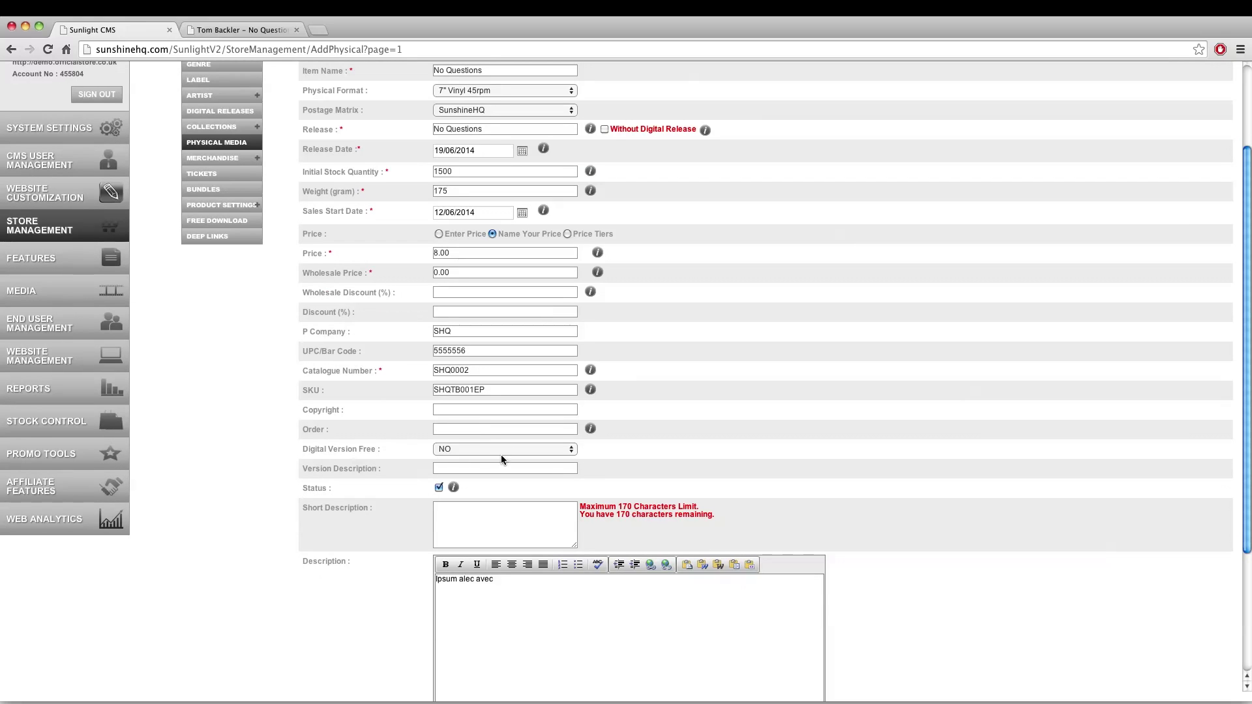
pyautogui.scroll(-1, 387, 460)
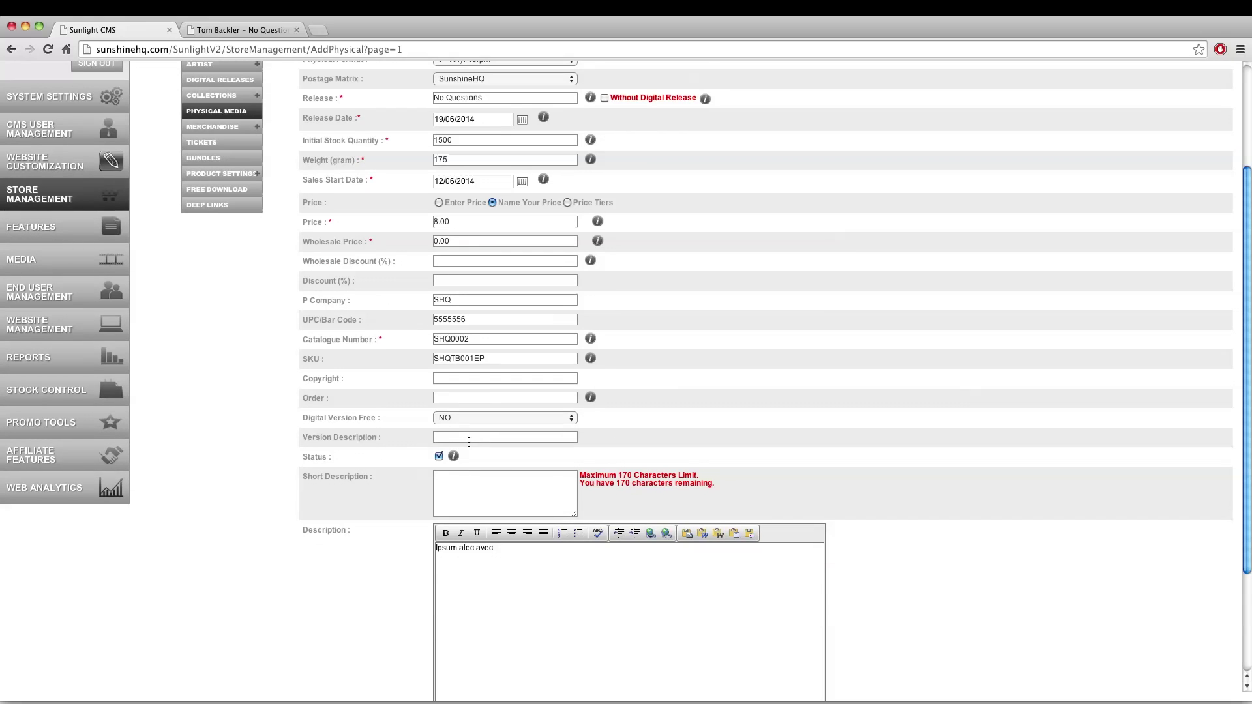
pyautogui.scroll(-3, 469, 442)
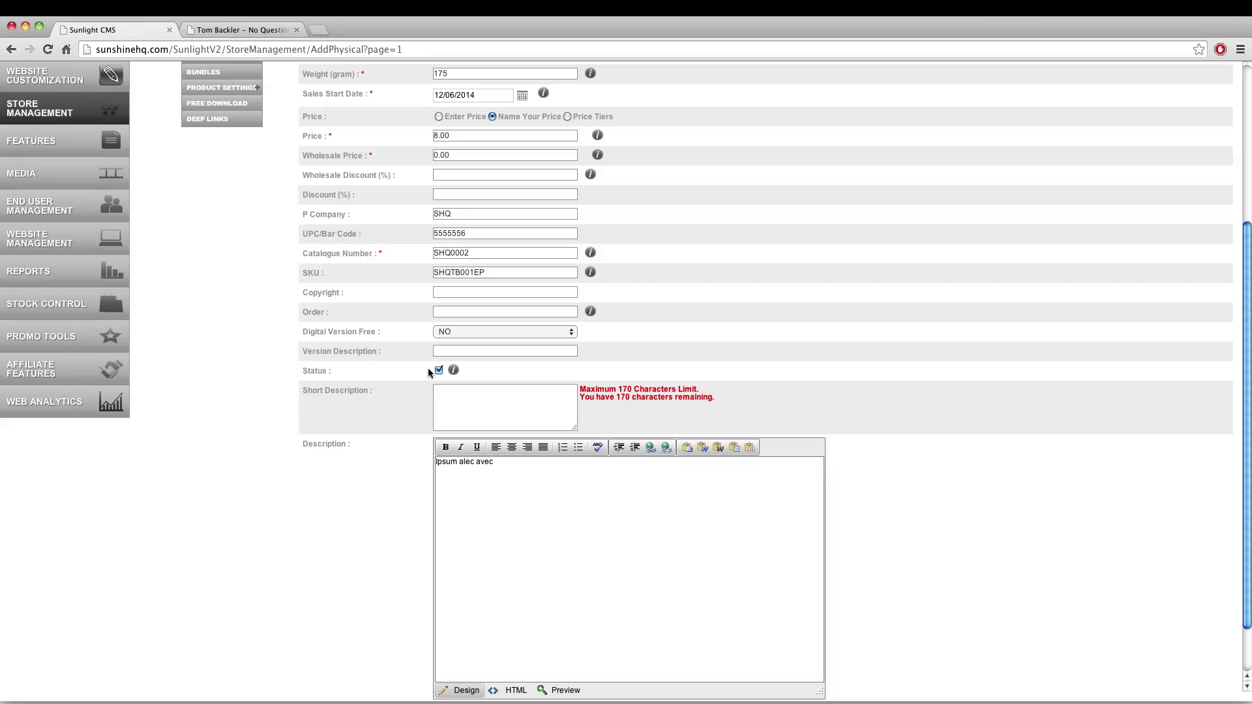
pyautogui.scroll(-2, 380, 442)
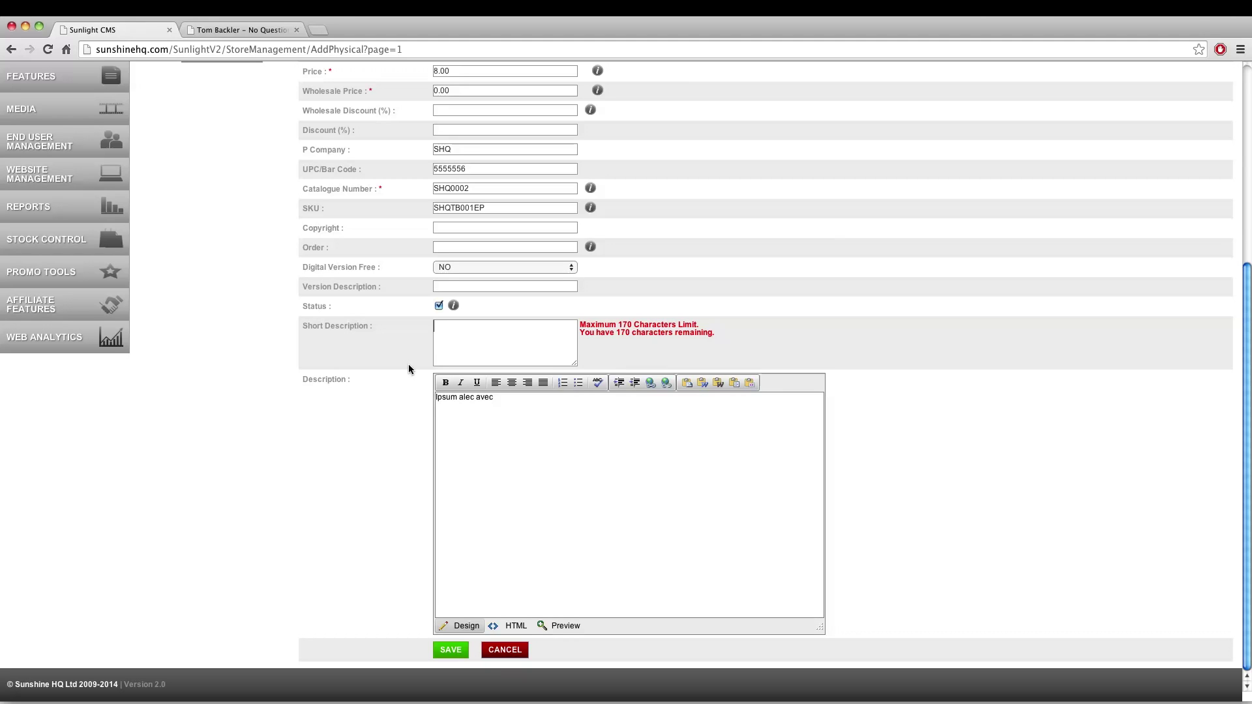
pyautogui.tripleClick(314, 379)
pyautogui.click(313, 380)
pyautogui.scroll(10, 389, 475)
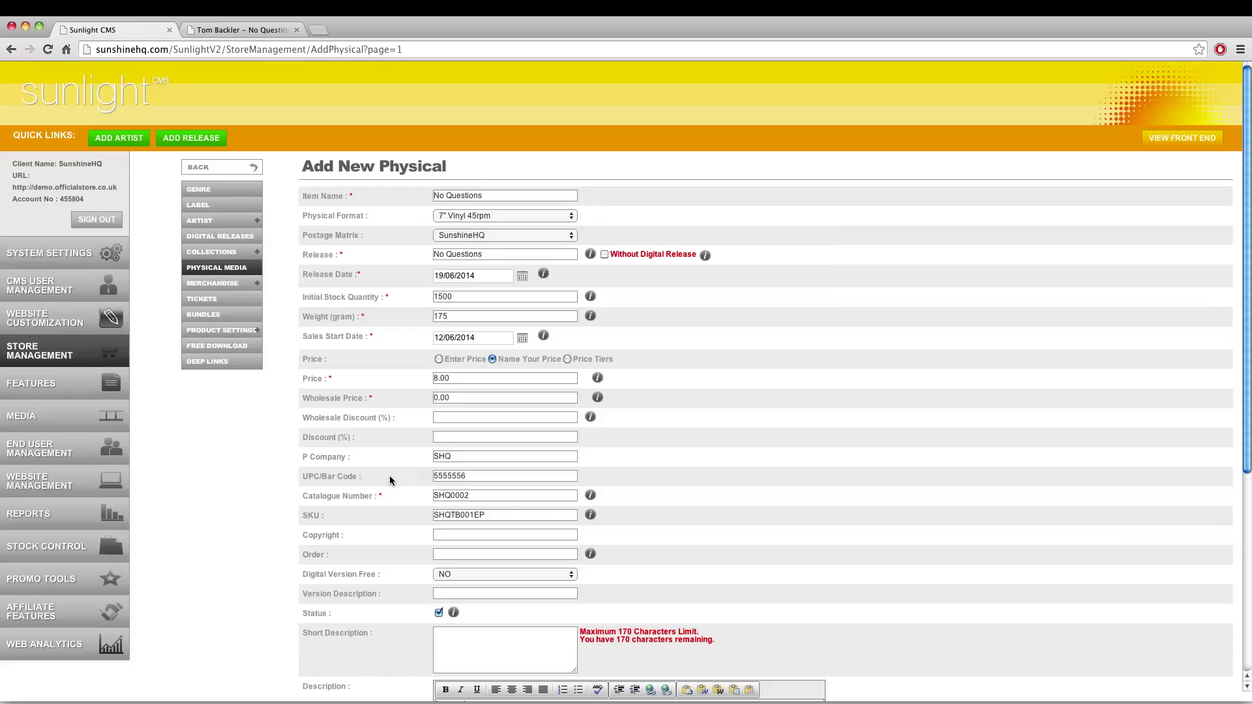
pyautogui.scroll(-10, 429, 624)
pyautogui.click(437, 652)
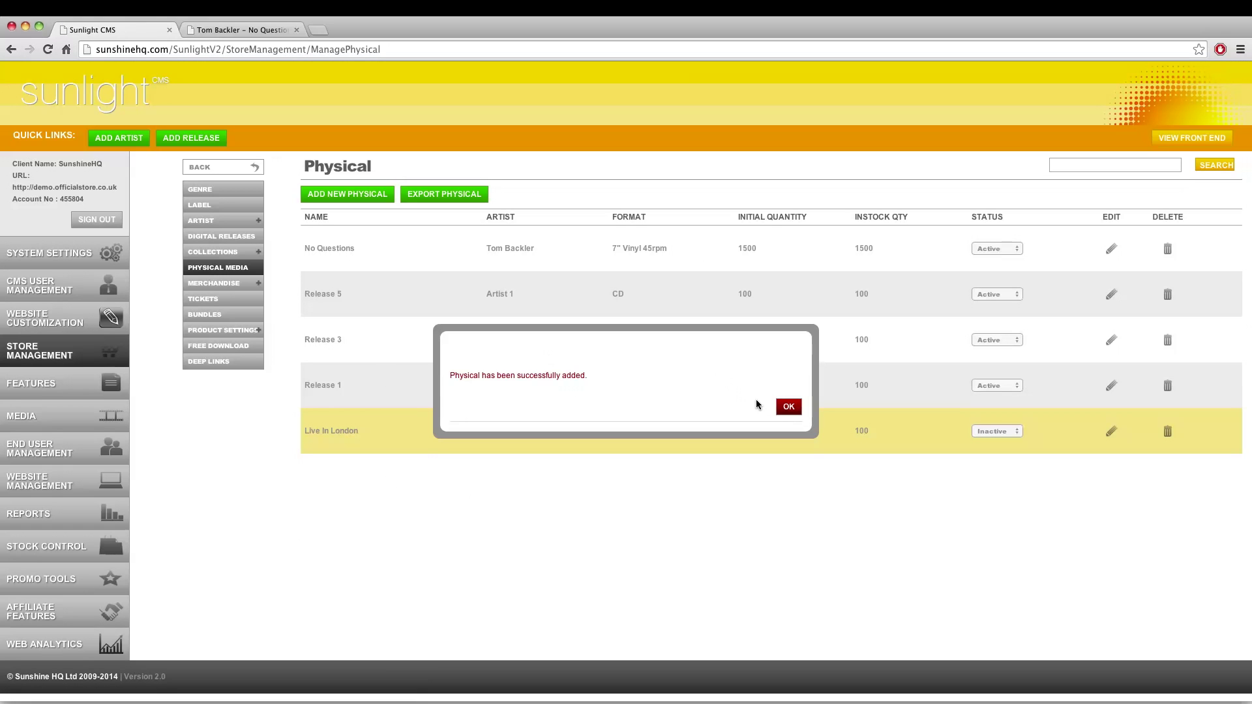
pyautogui.click(788, 406)
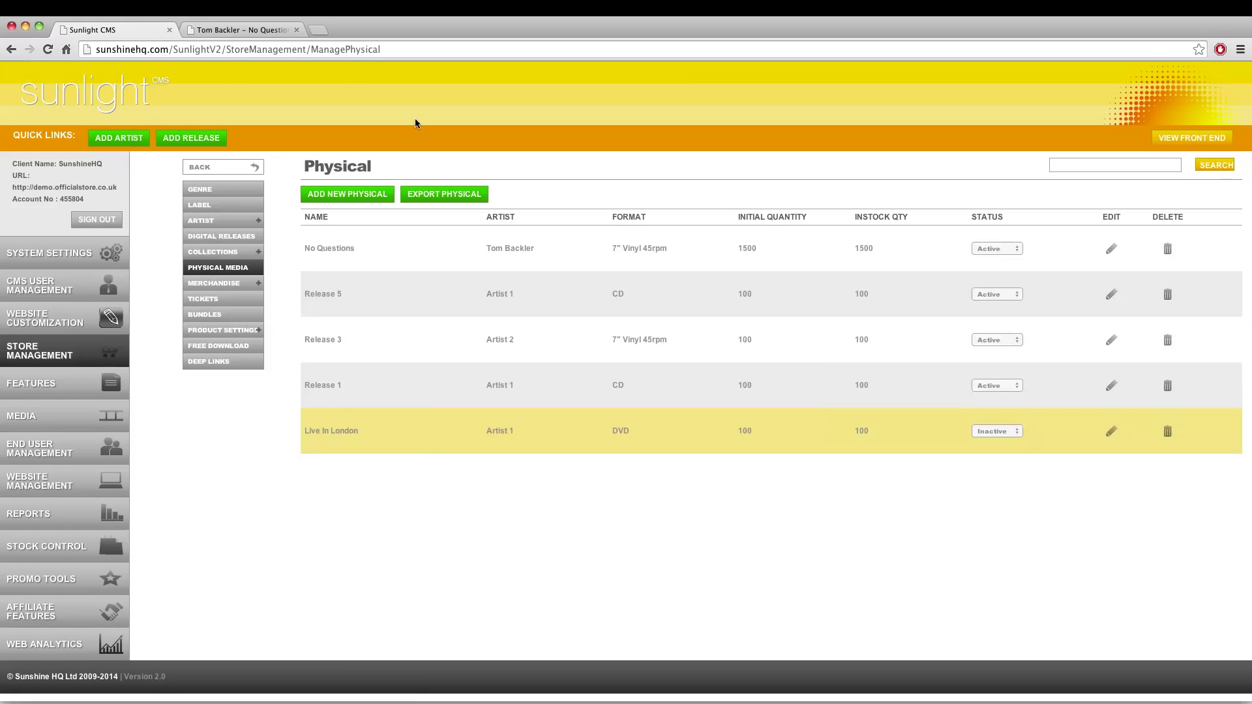
# Step: Switch to the storefront and reload the "No Questions" release page to check the vinyl pre-order entry
pyautogui.click(249, 29)
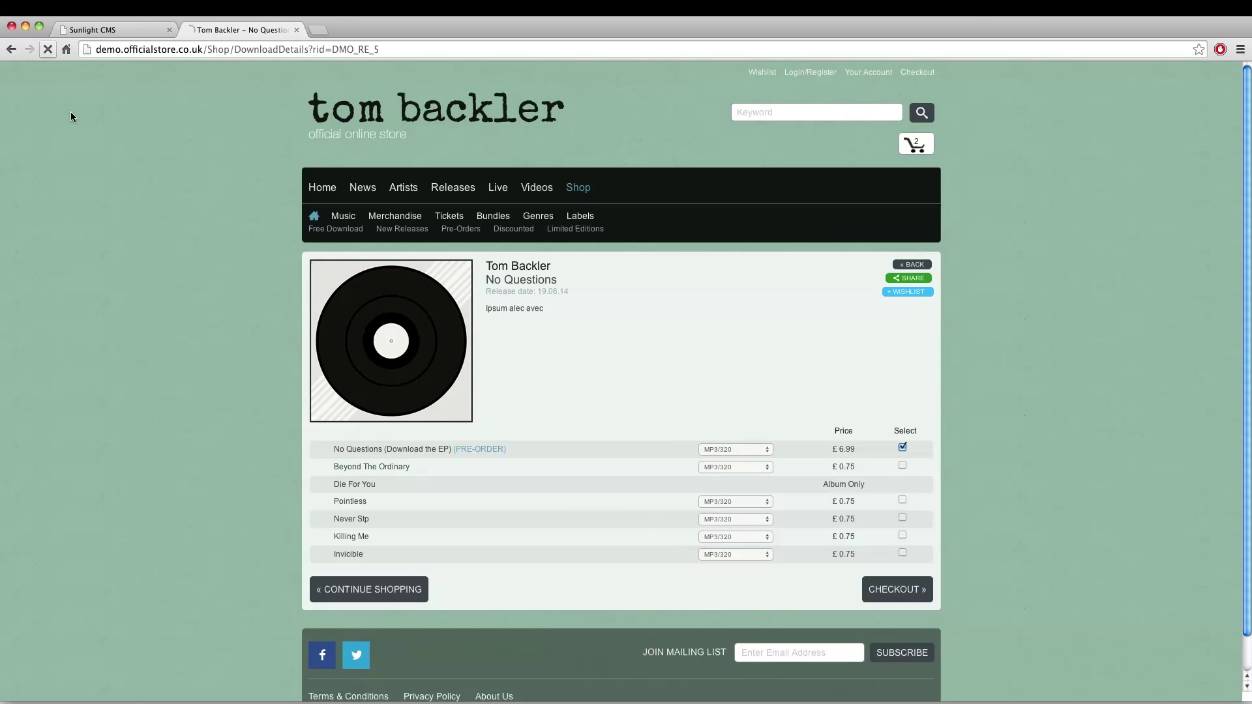
pyautogui.click(47, 49)
pyautogui.moveTo(441, 450); pyautogui.dragTo(495, 449)
pyautogui.click(492, 450)
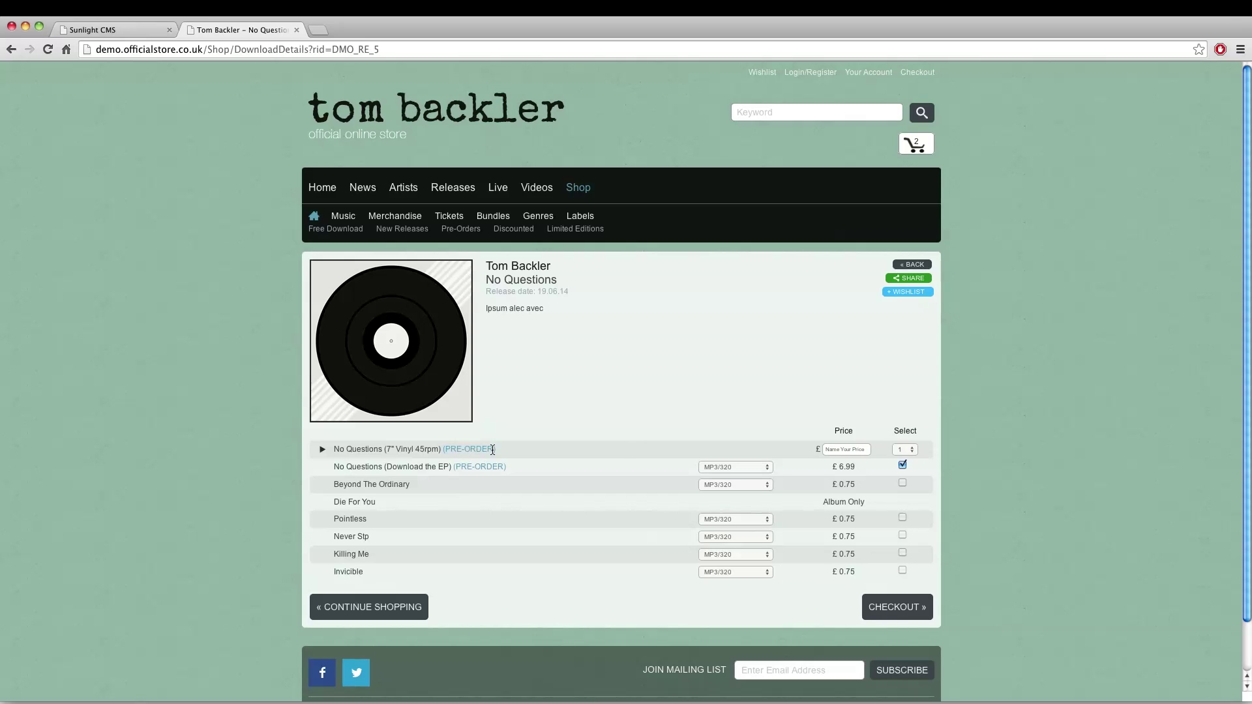
# Step: Examine the vinyl entry's name-your-price field, quantity choices and expandable track list
pyautogui.click(850, 450)
pyautogui.click(907, 450)
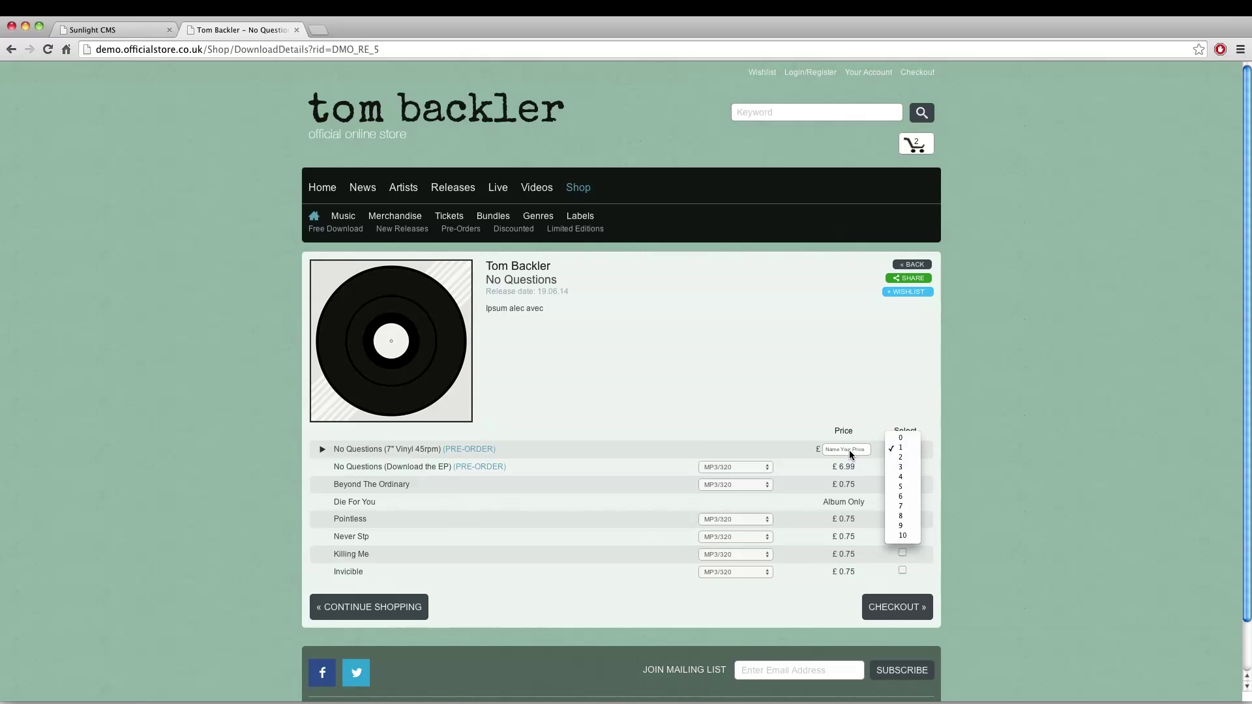
pyautogui.click(901, 448)
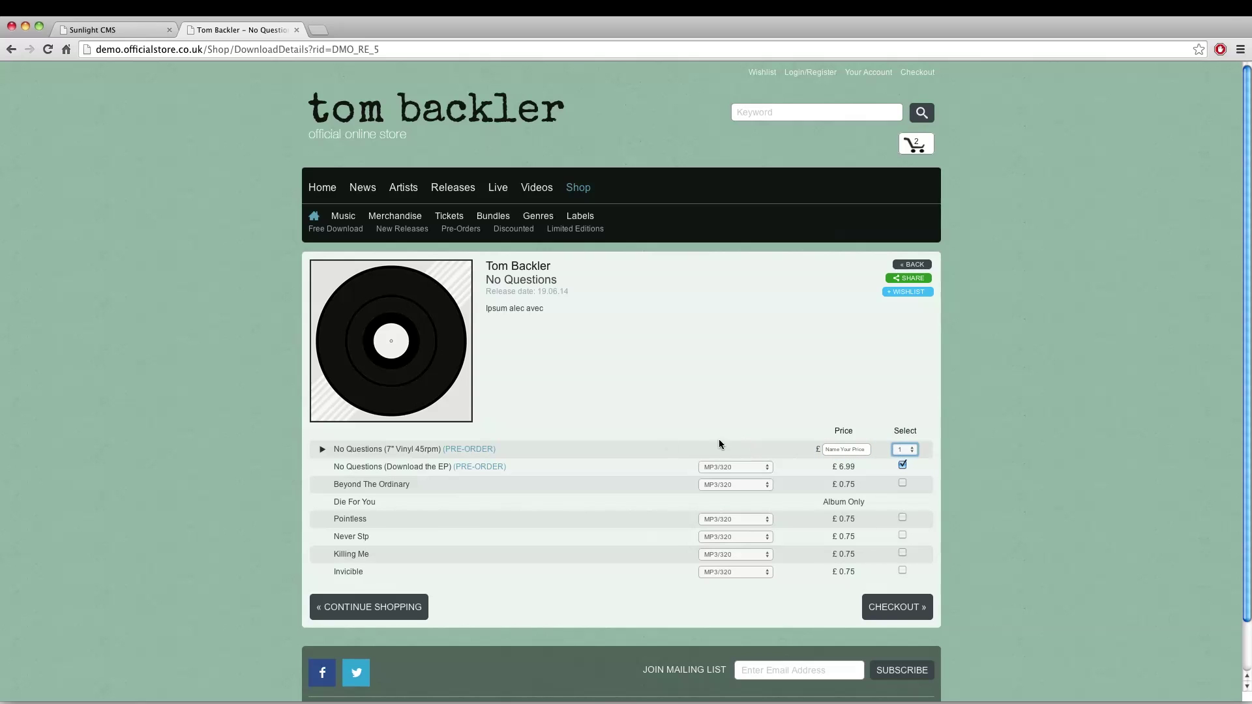
pyautogui.click(322, 451)
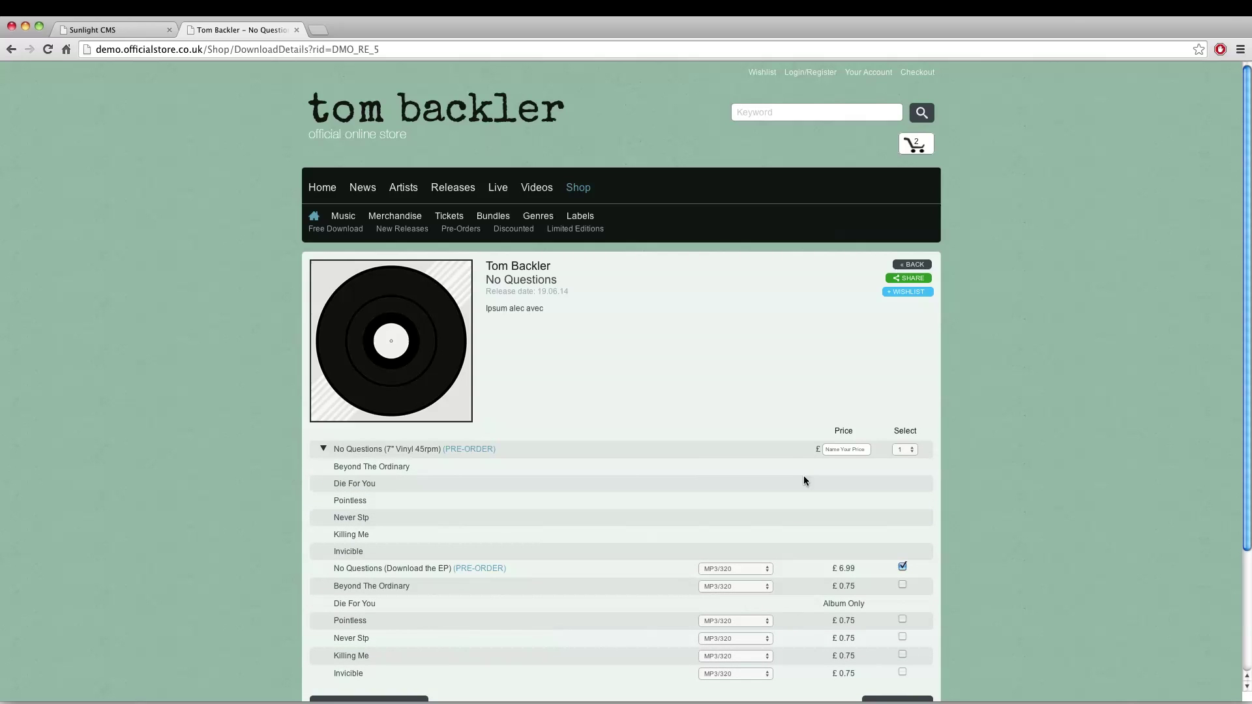
pyautogui.click(322, 449)
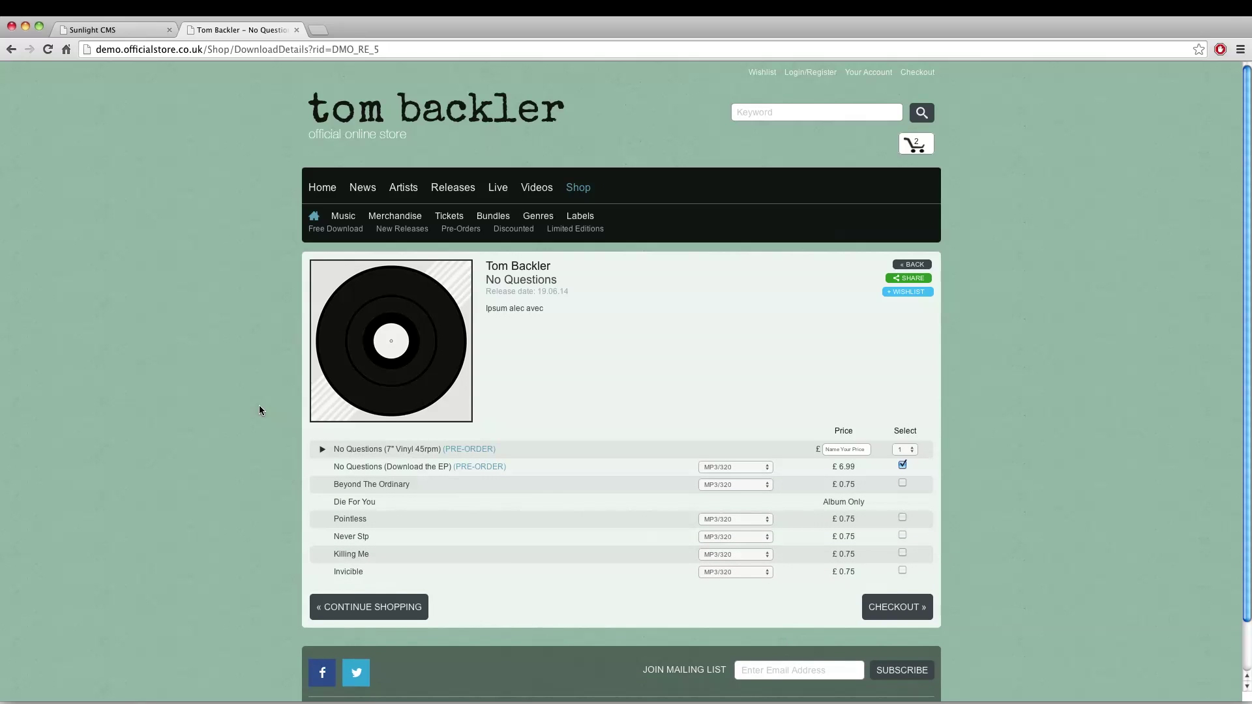
pyautogui.scroll(-2, 259, 407)
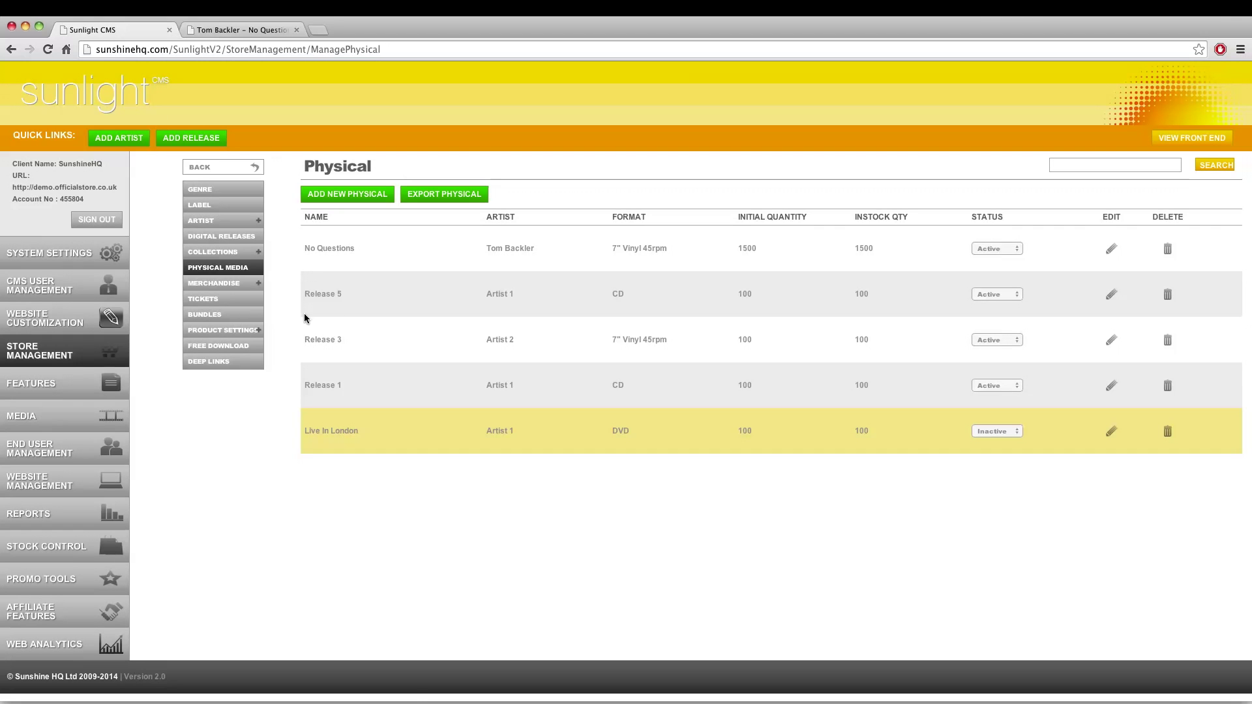
# Step: Return to the CMS and start another new physical item named "Greatist Hits"
pyautogui.click(325, 199)
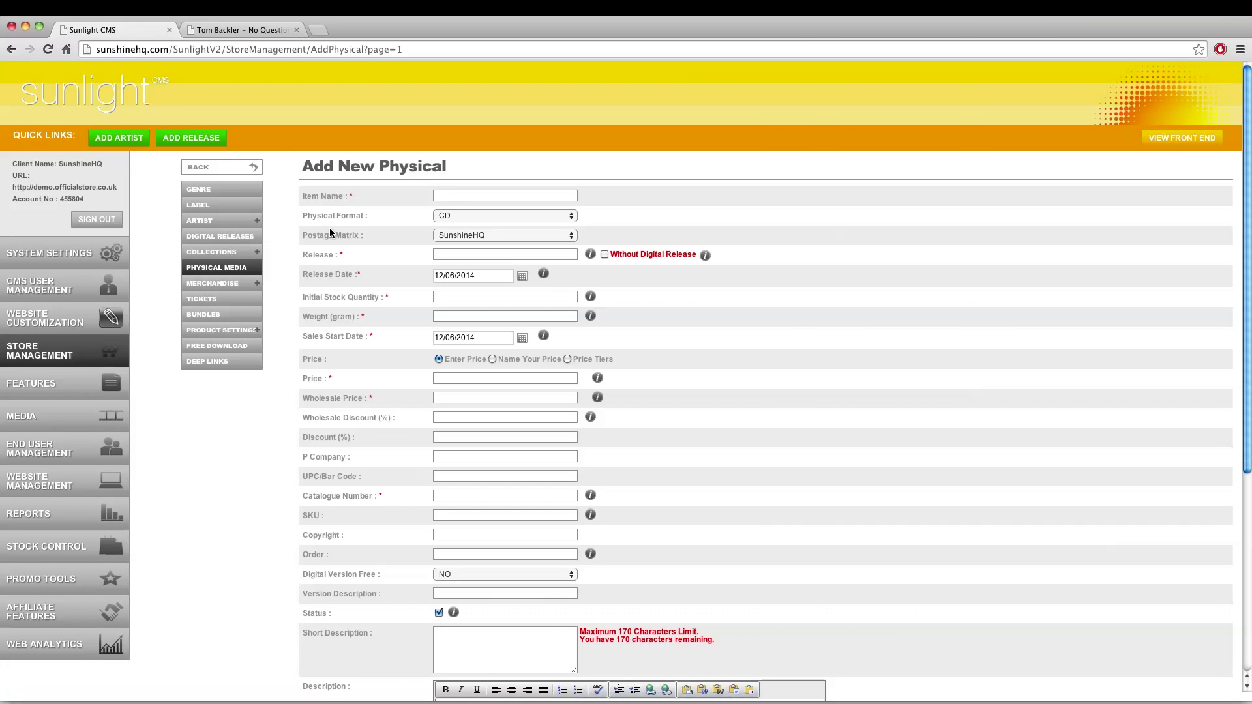
pyautogui.click(460, 194)
pyautogui.write('Tom Ba')
pyautogui.press('BackSpace')
pyautogui.press('BackSpace')
pyautogui.press('BackSpace')
pyautogui.press('BackSpace')
pyautogui.press('BackSpace')
pyautogui.press('BackSpace')
pyautogui.write('Greatis')
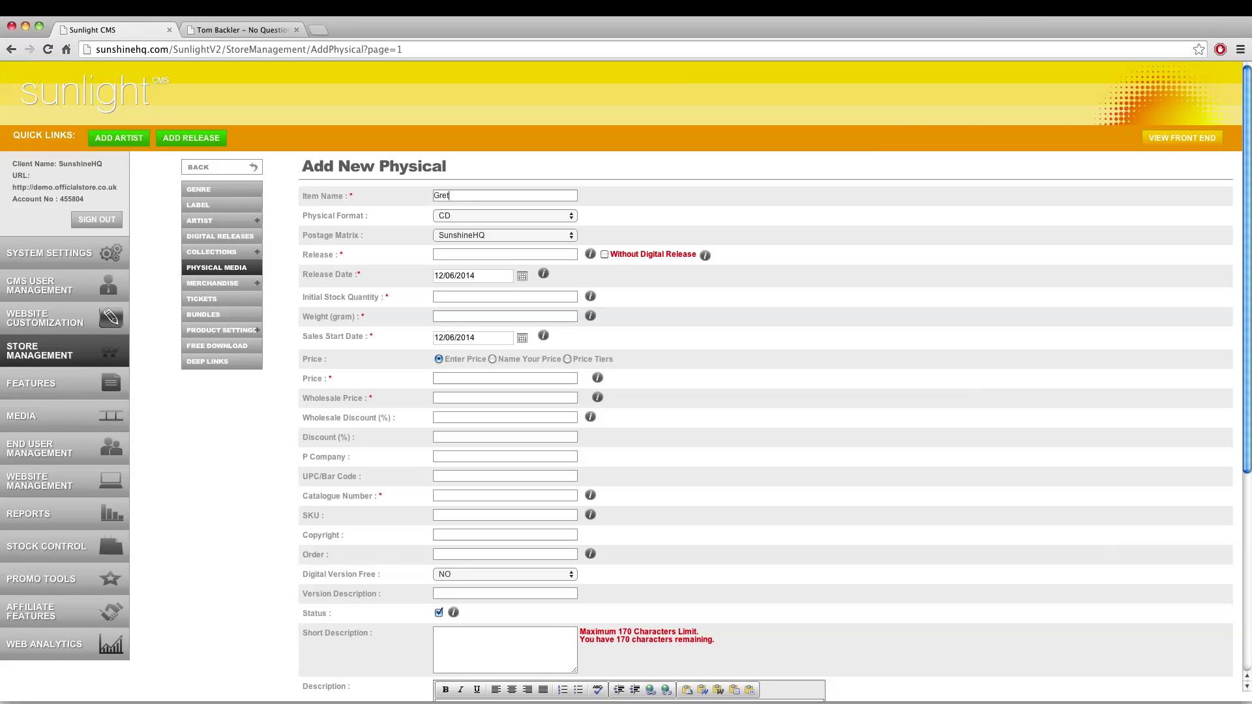
pyautogui.write('t Hits')
pyautogui.press('Tab')
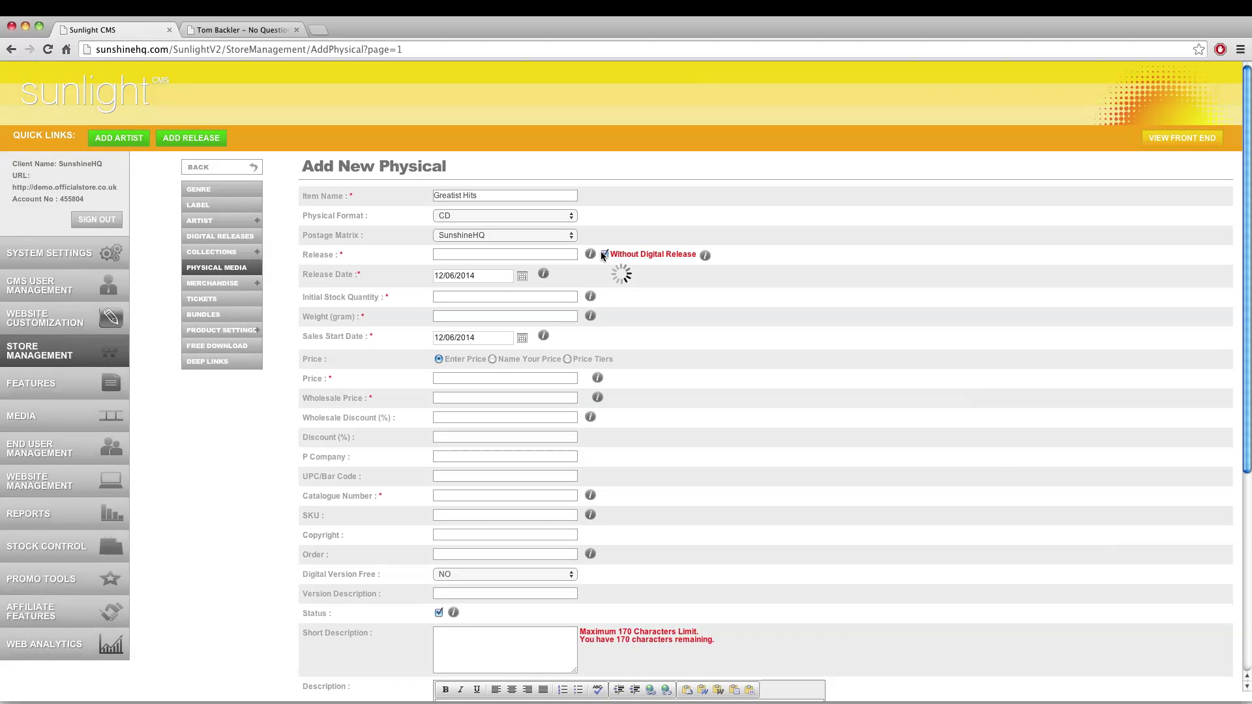
# Step: Mark the item as Without Digital Release and attach placeholder.png as its image
pyautogui.click(602, 254)
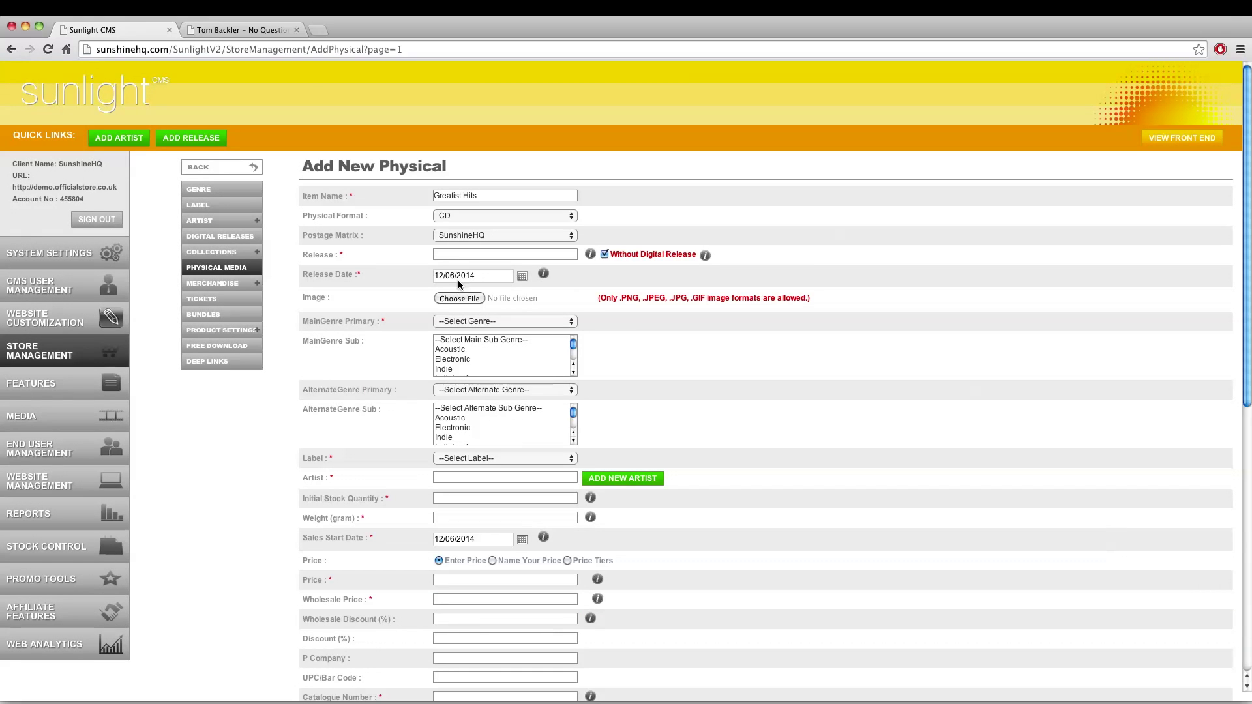
pyautogui.click(460, 299)
pyautogui.doubleClick(345, 204)
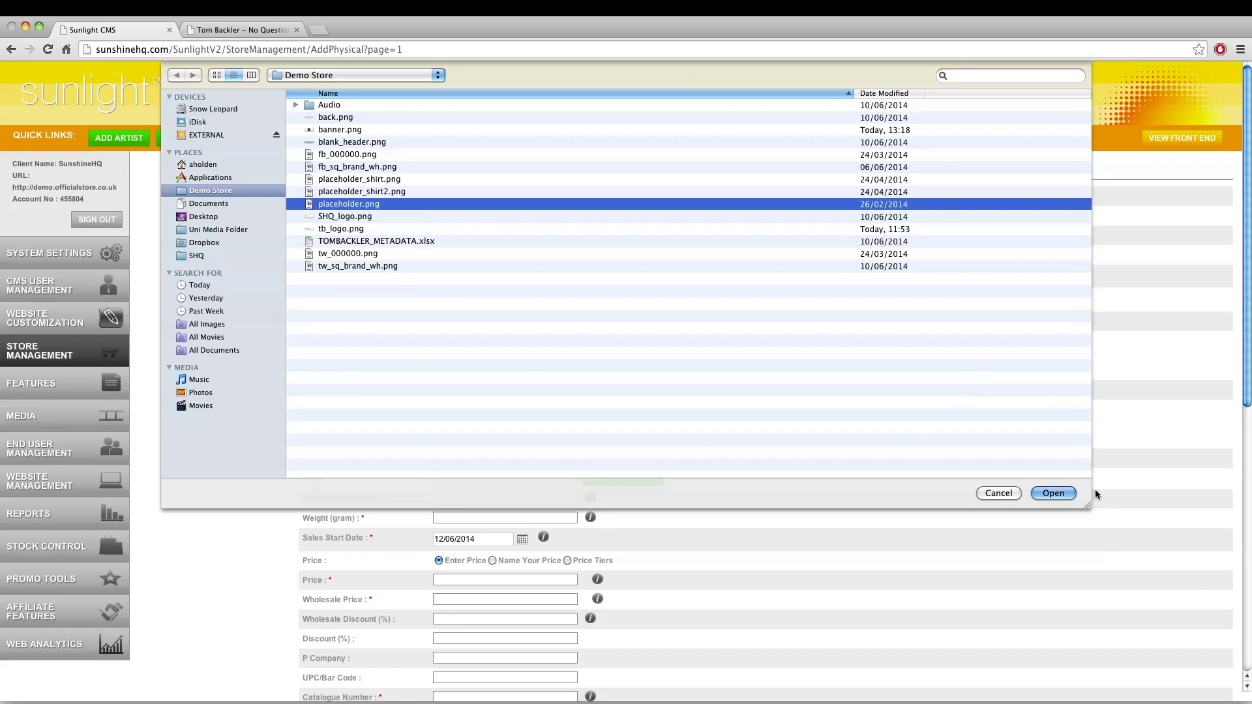
# Step: Set the primary main genre to Indietronica and the main sub-genre to Electronic
pyautogui.click(505, 322)
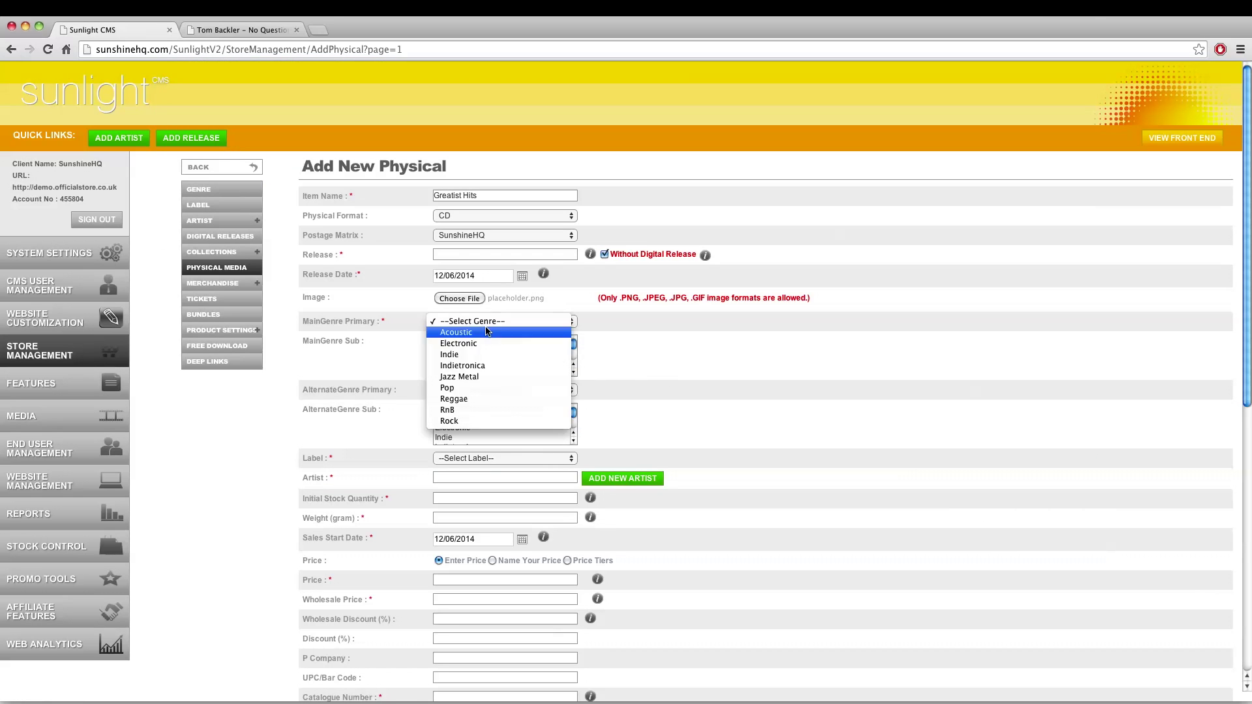
pyautogui.press('Escape')
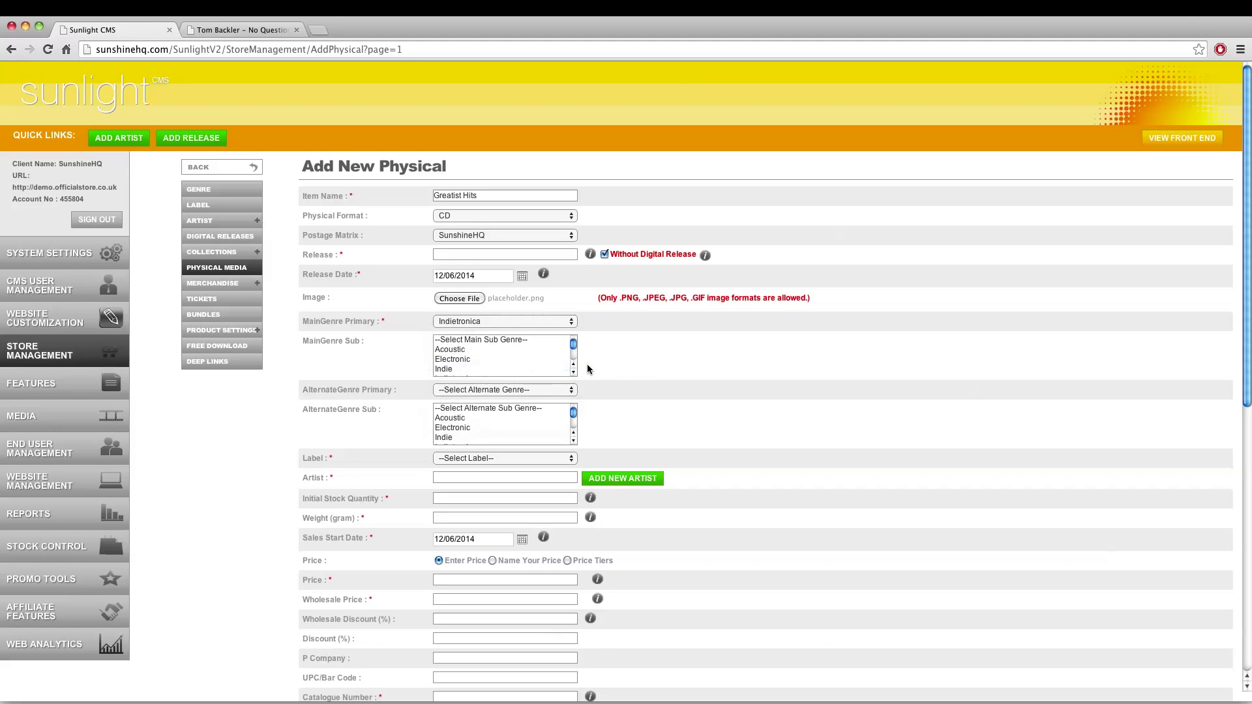
pyautogui.scroll(-1, 651, 358)
pyautogui.click(507, 323)
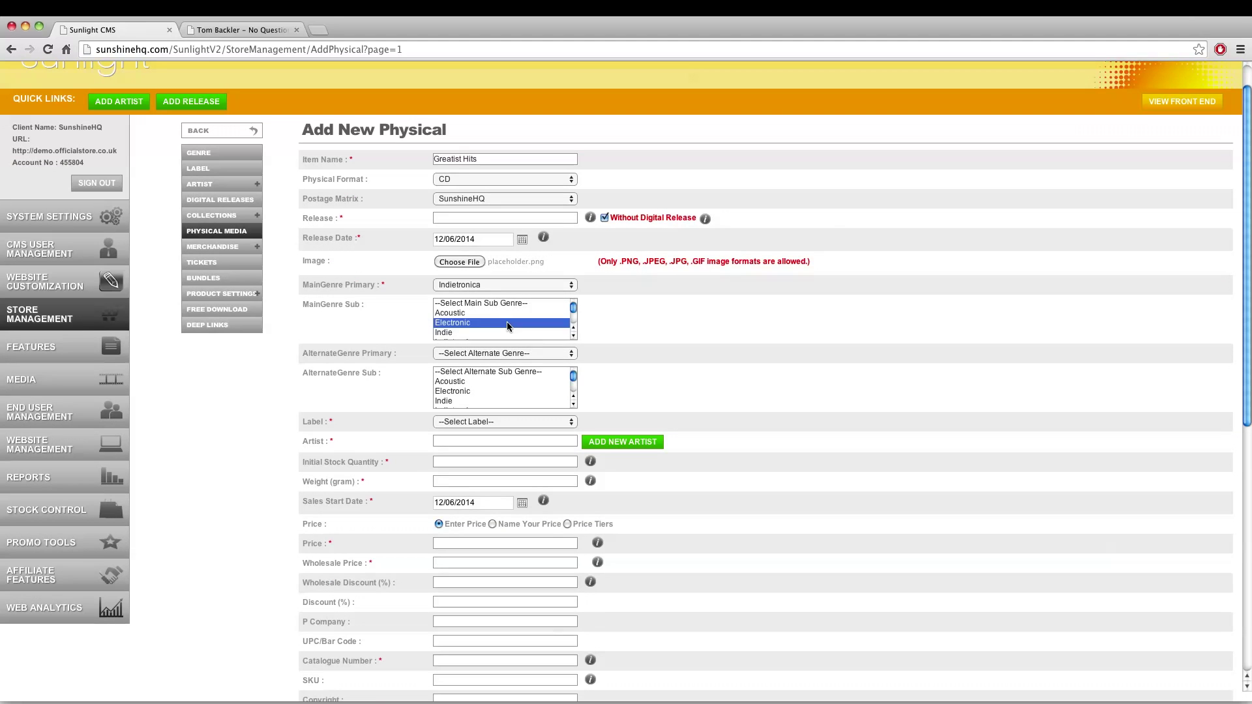
pyautogui.scroll(-1, 495, 317)
pyautogui.scroll(1, 489, 319)
pyautogui.click(722, 342)
pyautogui.scroll(-1, 722, 341)
# Step: Set the label to Sunshine HQ and assign the same artist as the "No Questions" release
pyautogui.click(478, 395)
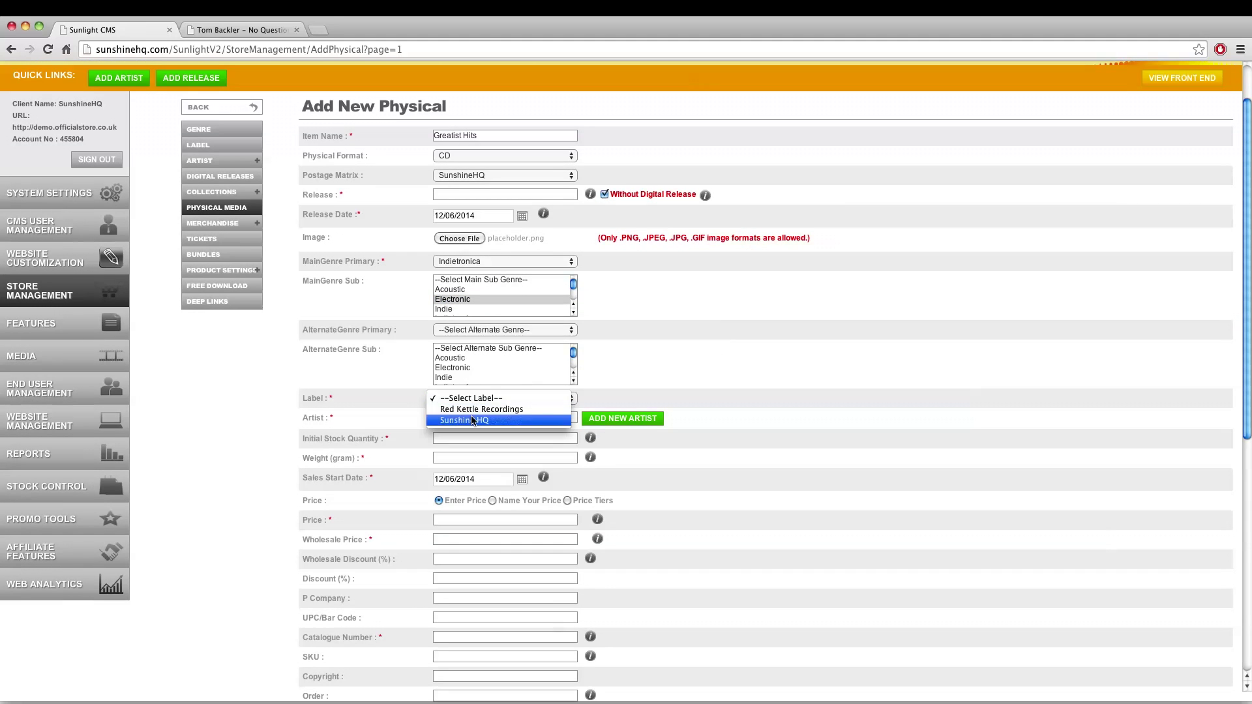
pyautogui.click(467, 422)
pyautogui.write('Tom')
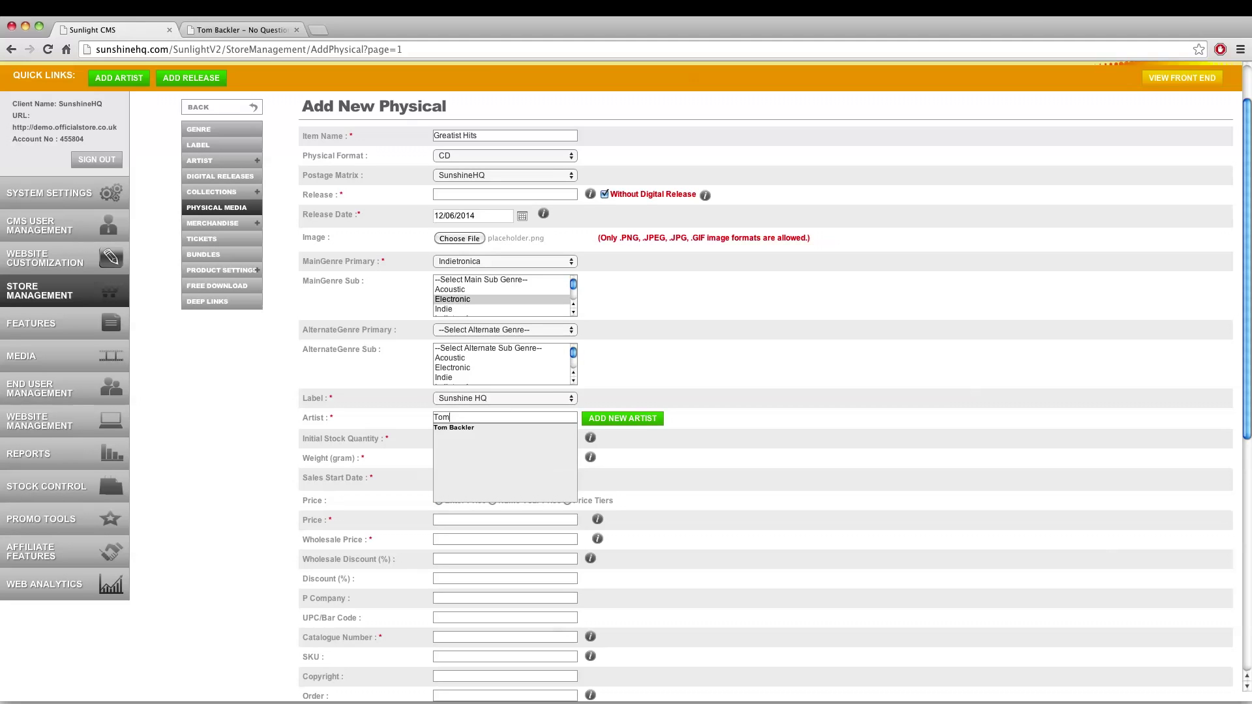
pyautogui.click(463, 426)
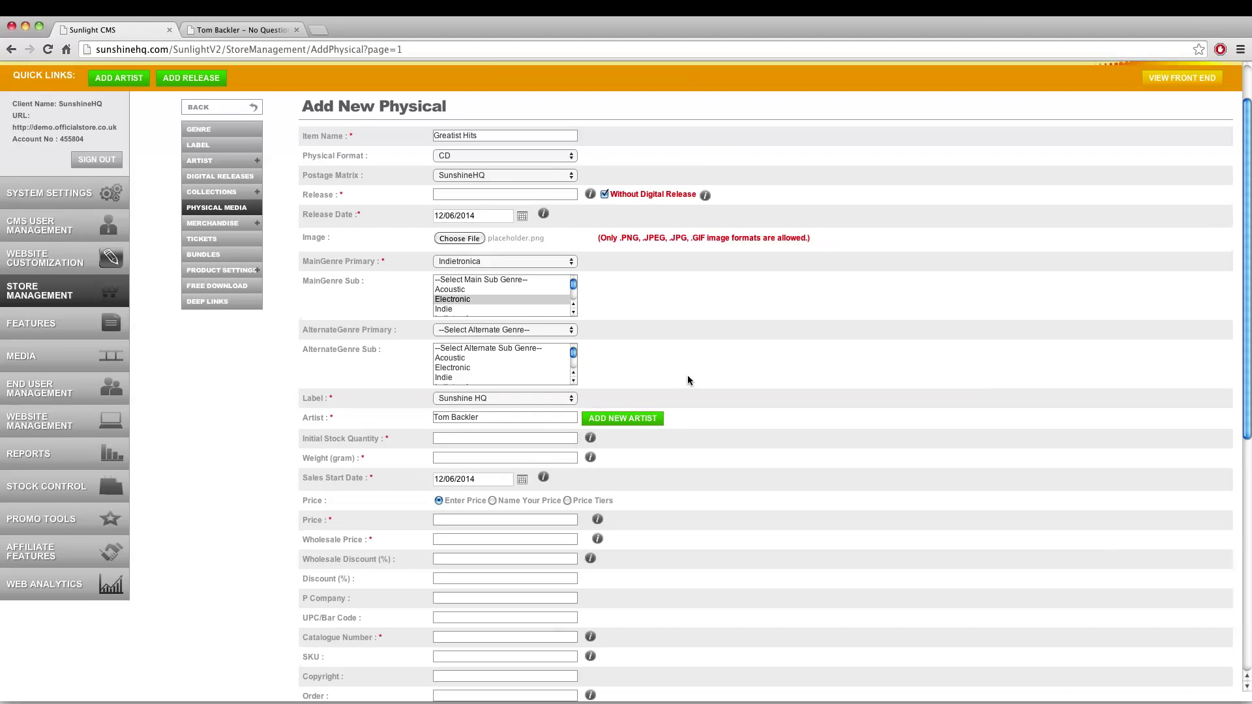
# Step: Set the item's initial stock quantity to 200 and its weight to 175 grams
pyautogui.scroll(-1, 687, 374)
pyautogui.click(446, 402)
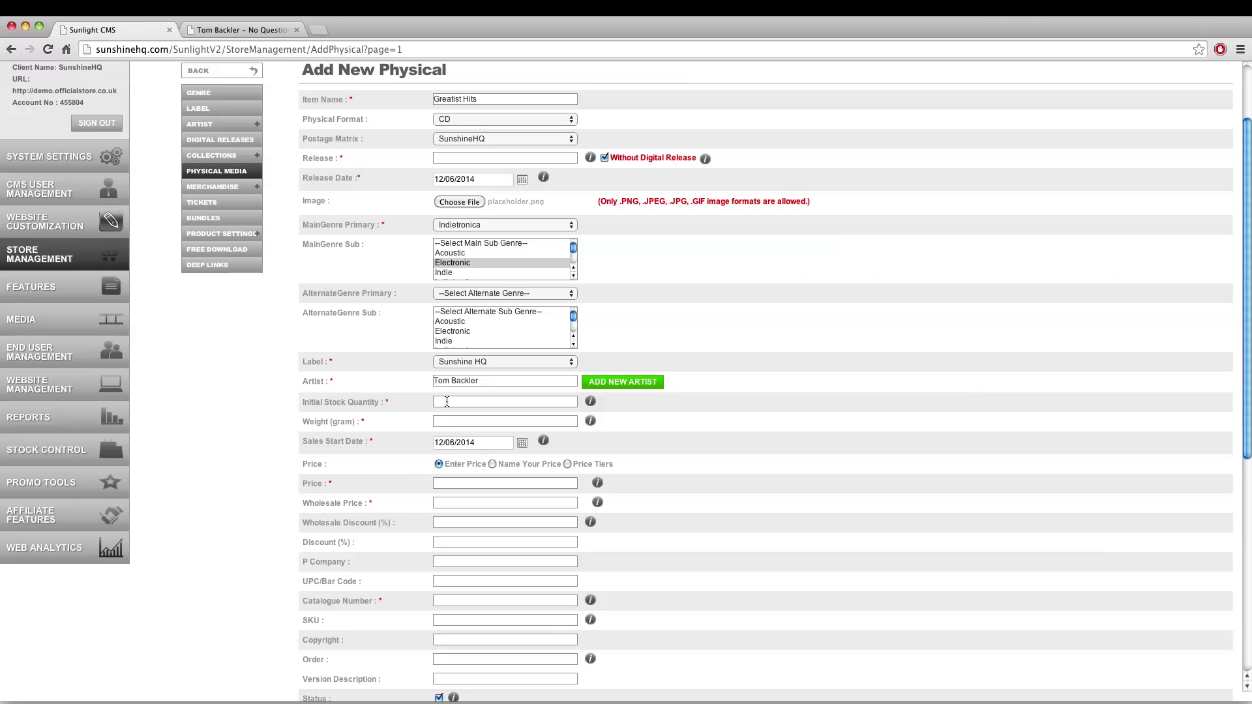
pyautogui.write('200')
pyautogui.write('175')
# Step: Set the item's price to 9.99 and its wholesale price to 0.00
pyautogui.scroll(-3, 652, 458)
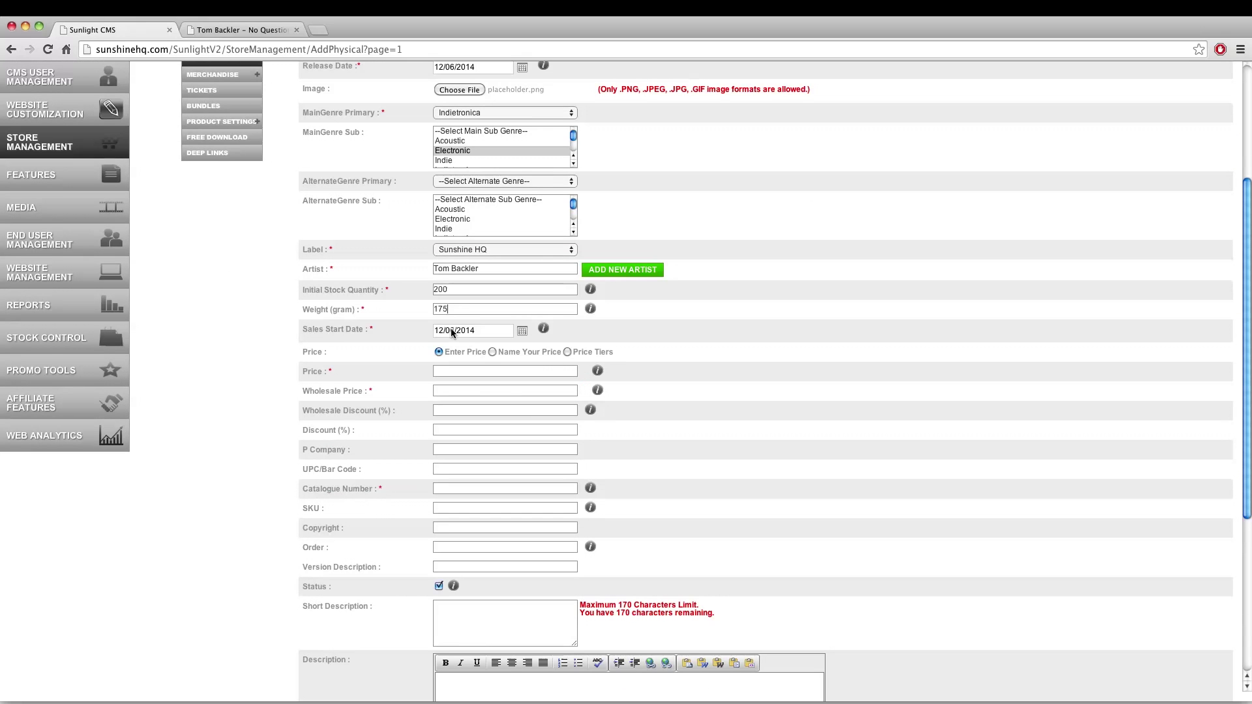
pyautogui.scroll(1, 451, 328)
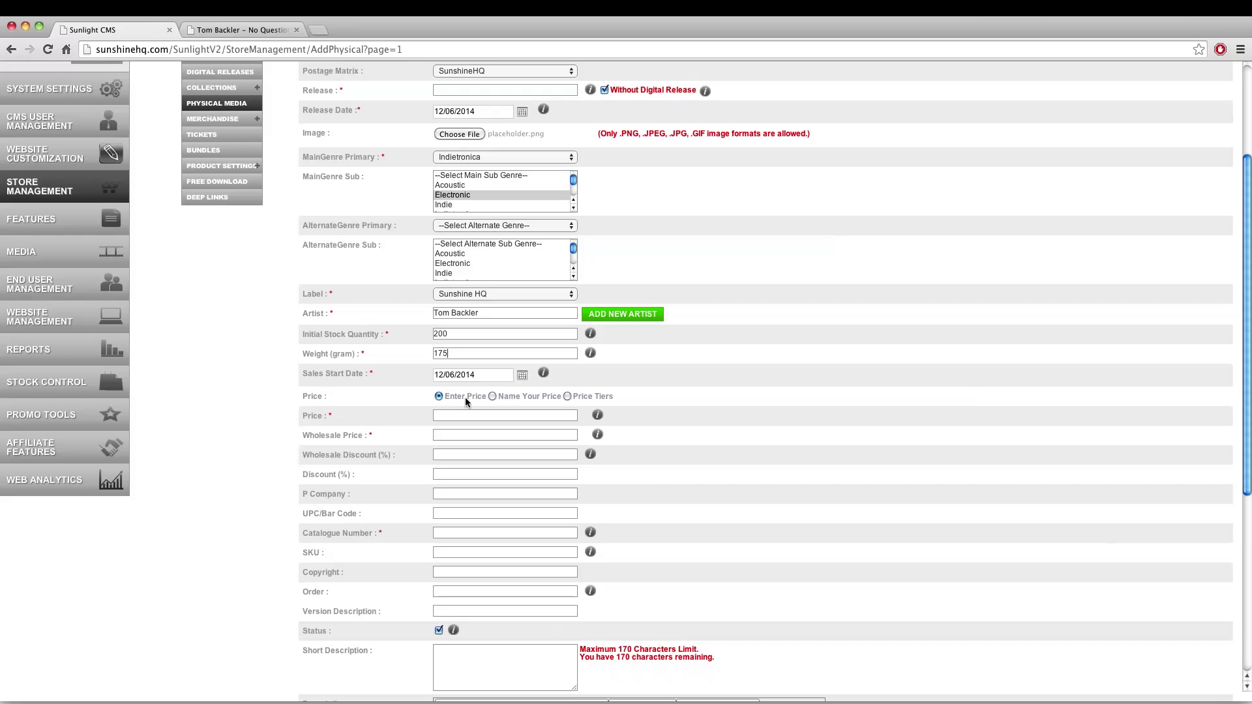
pyautogui.click(443, 415)
pyautogui.write('9.99')
pyautogui.click(468, 436)
pyautogui.write('0.00')
# Step: Enter 555557 as the UPC/bar code, SHQ00003 as the catalogue number and SHQTBCD01 as the SKU
pyautogui.scroll(-1, 442, 433)
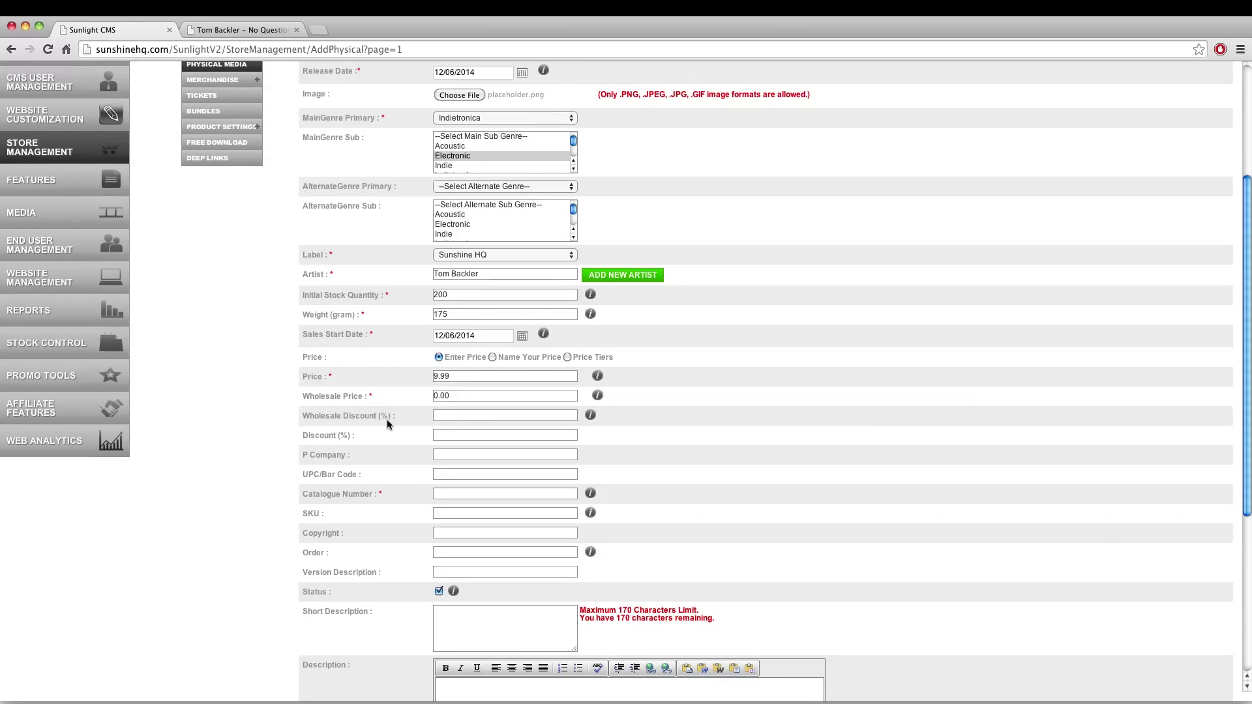
pyautogui.scroll(-1, 386, 420)
pyautogui.click(458, 466)
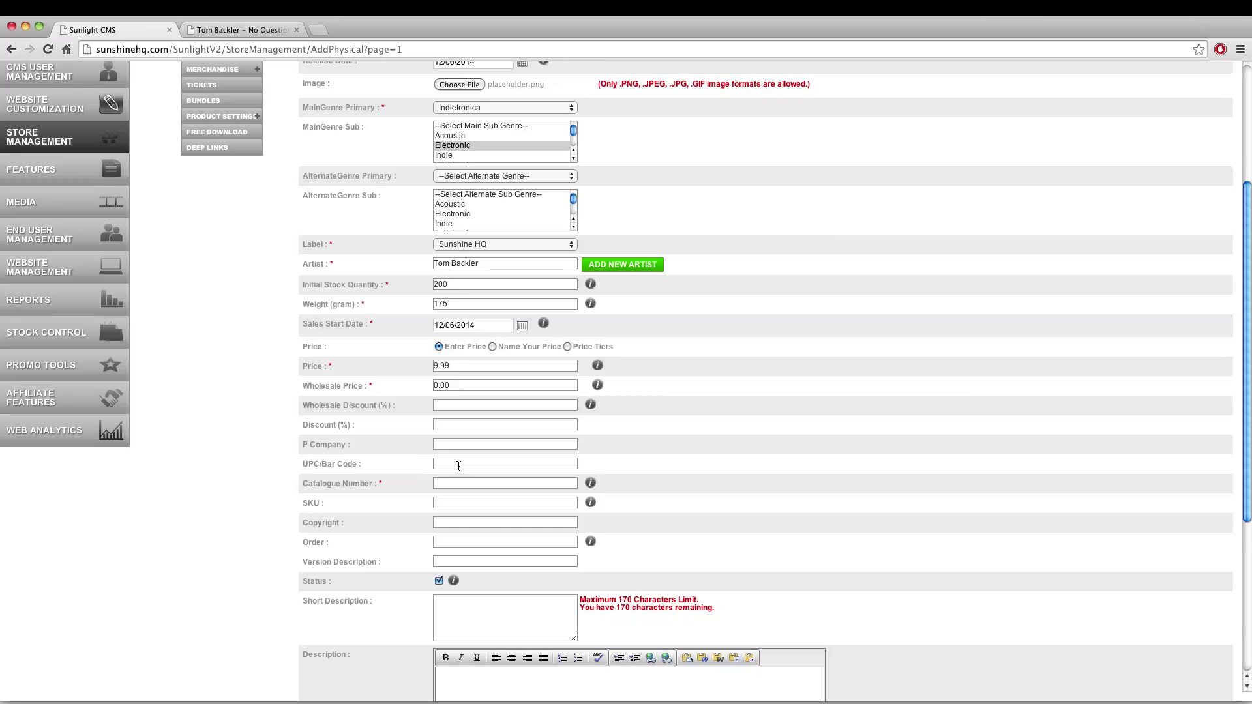
pyautogui.write('555557')
pyautogui.scroll(-1, 482, 468)
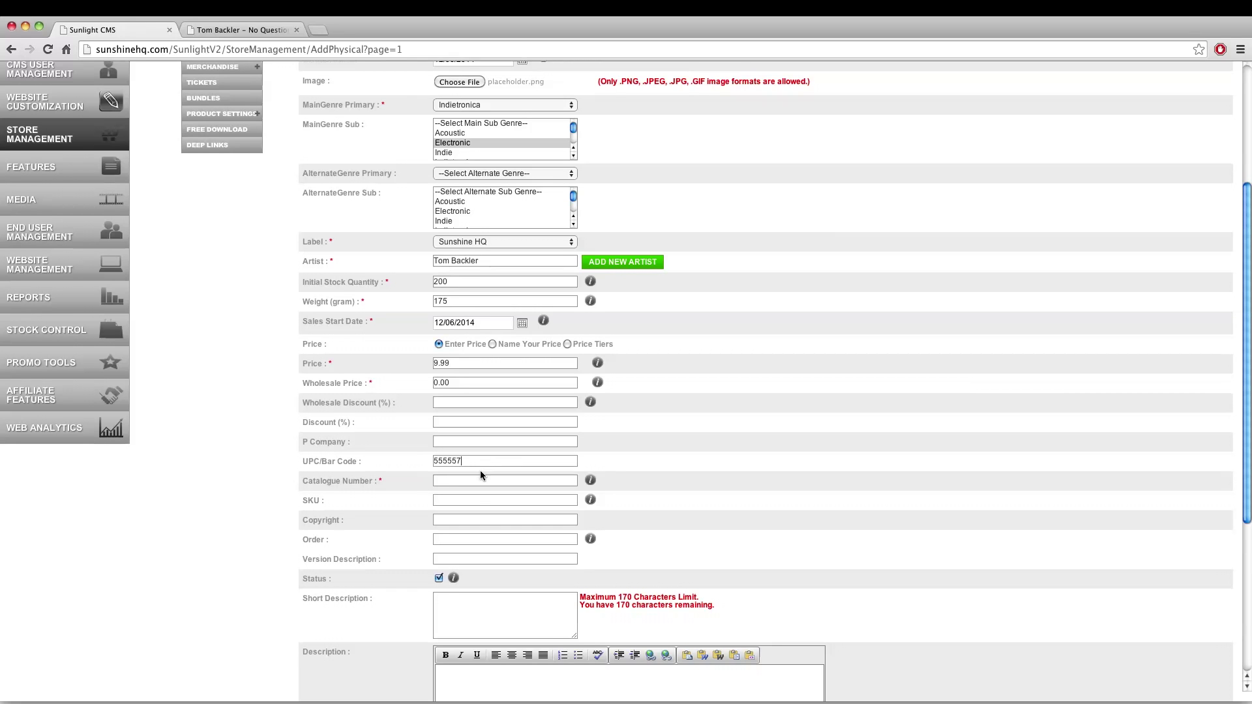
pyautogui.click(459, 452)
pyautogui.write('SHQ00003')
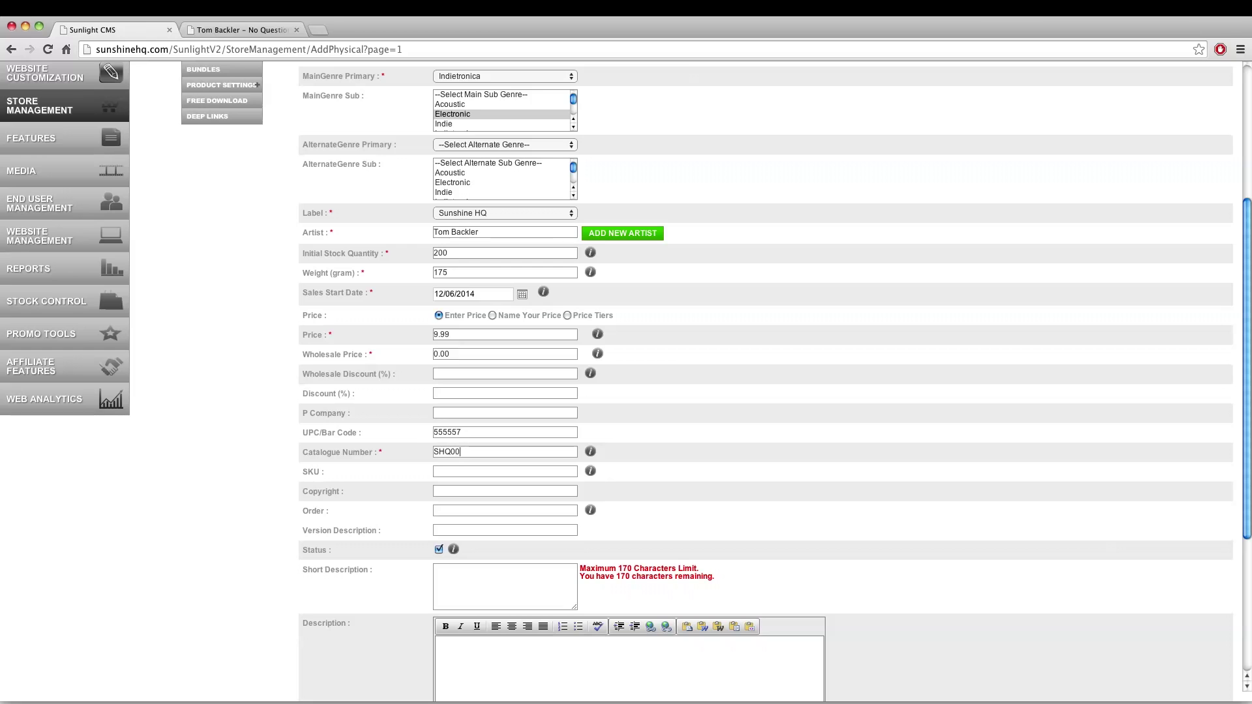
pyautogui.click(465, 476)
pyautogui.write('SHQTBCD0')
# Step: Add a full description calling the item a collection of the artist's greatest hits, and save the new physical item
pyautogui.scroll(-3, 463, 492)
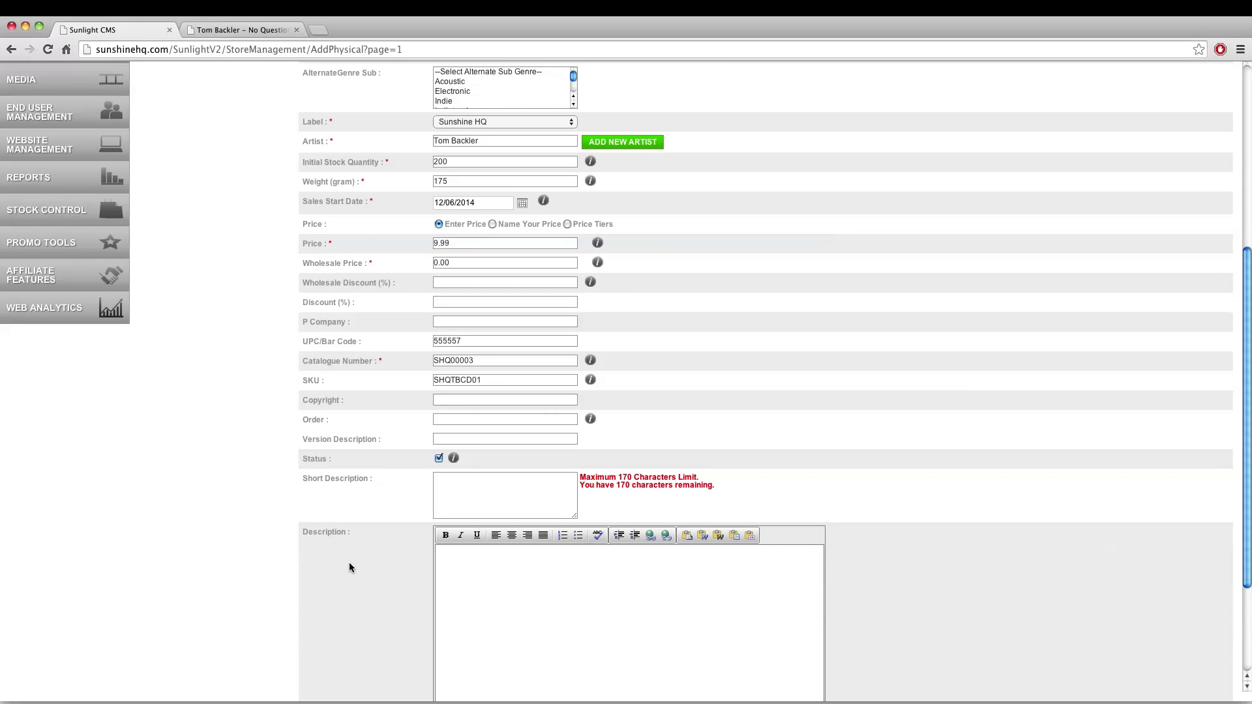
pyautogui.scroll(-2, 506, 559)
pyautogui.click(506, 559)
pyautogui.scroll(-3, 508, 560)
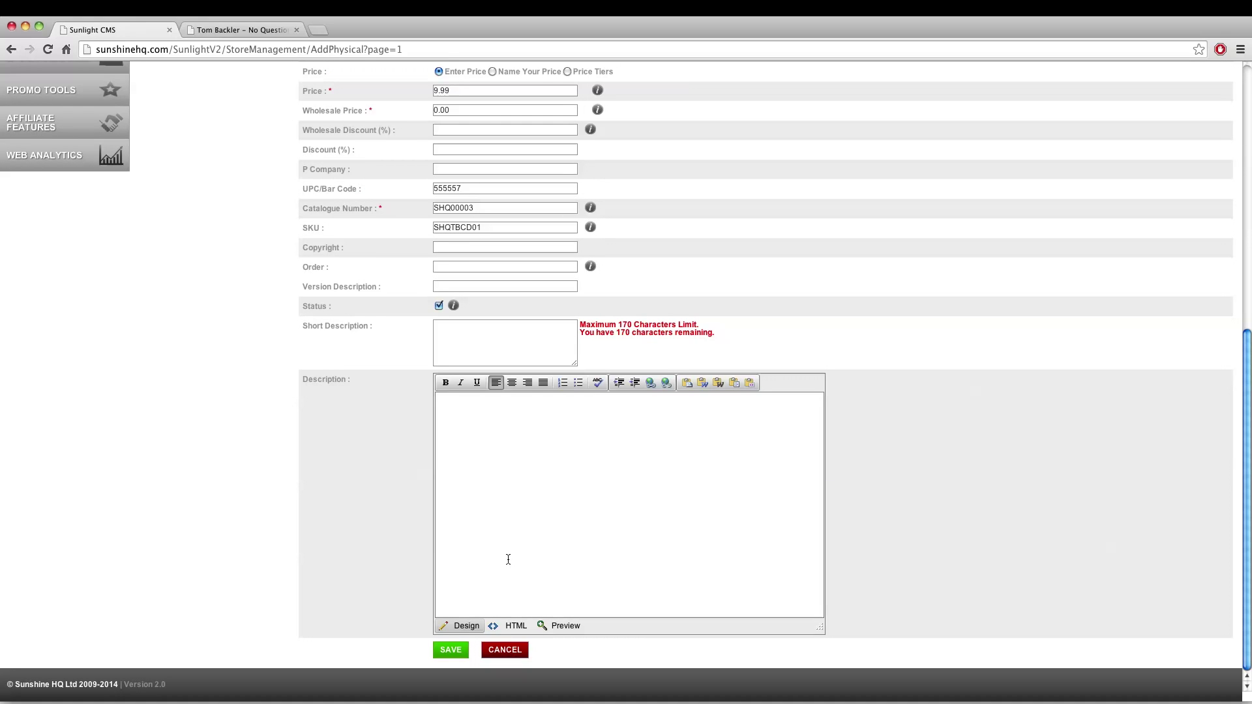
pyautogui.write("A collection of Tom's greatest hits.")
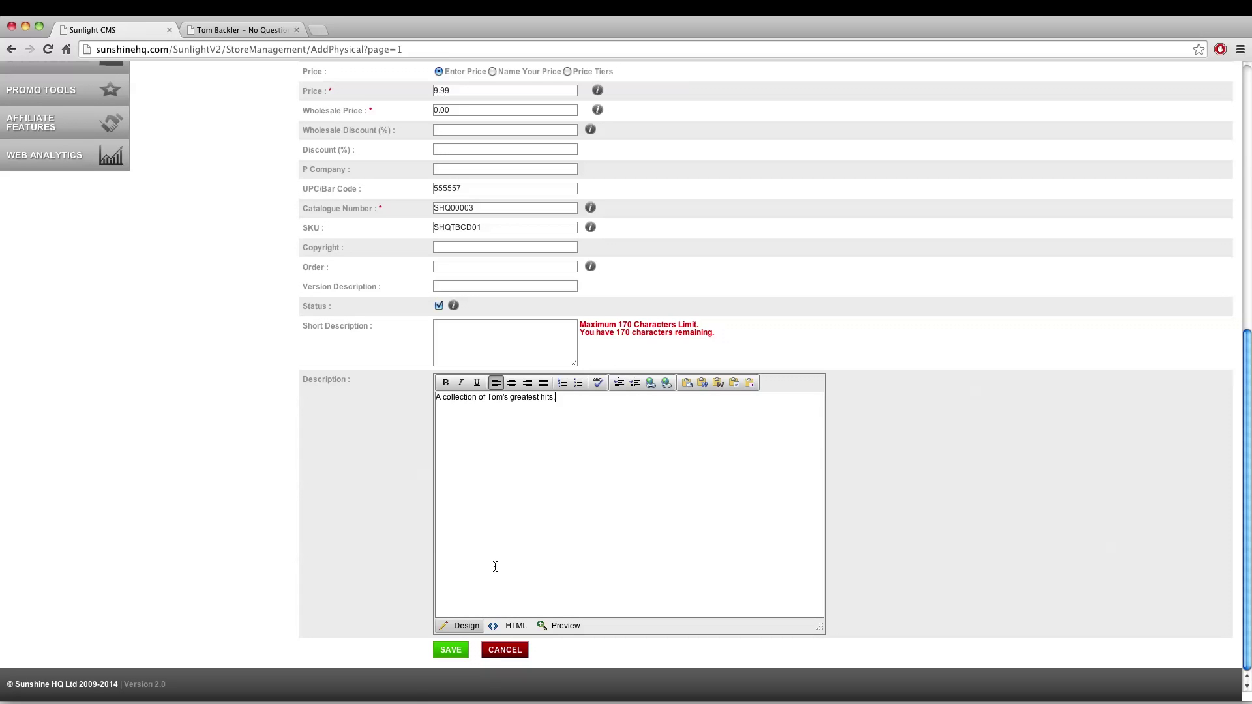
pyautogui.click(451, 649)
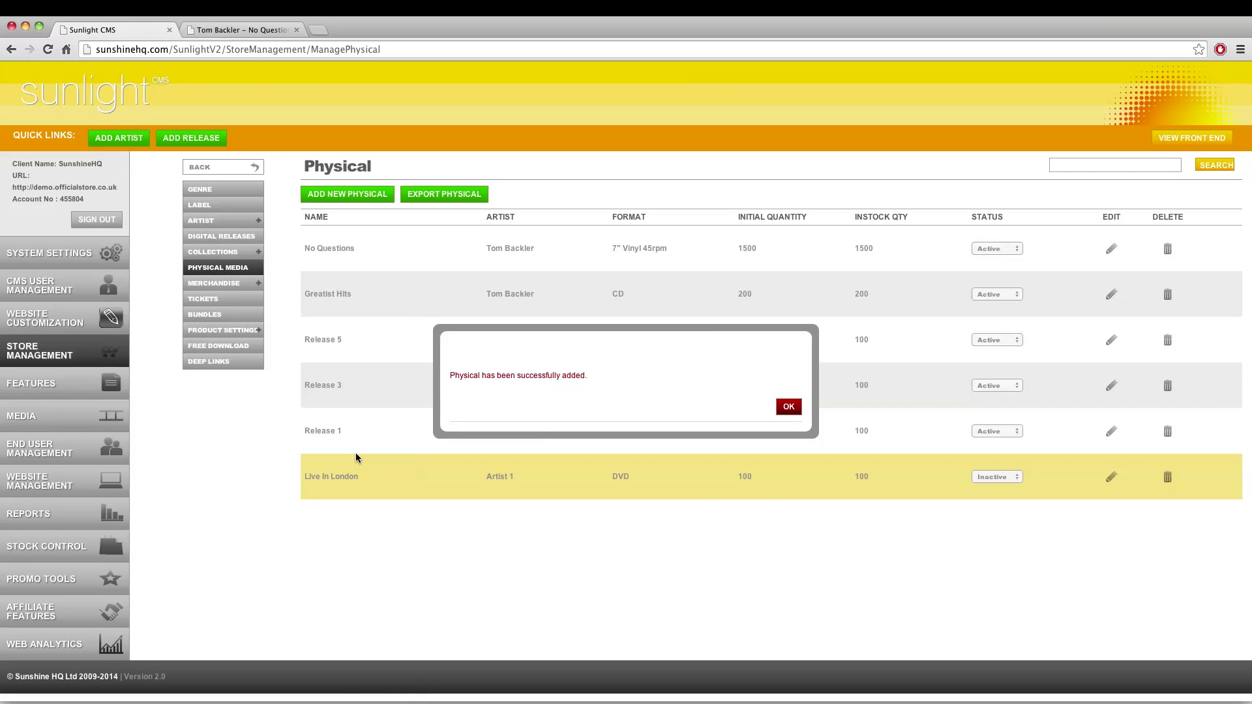
pyautogui.click(787, 405)
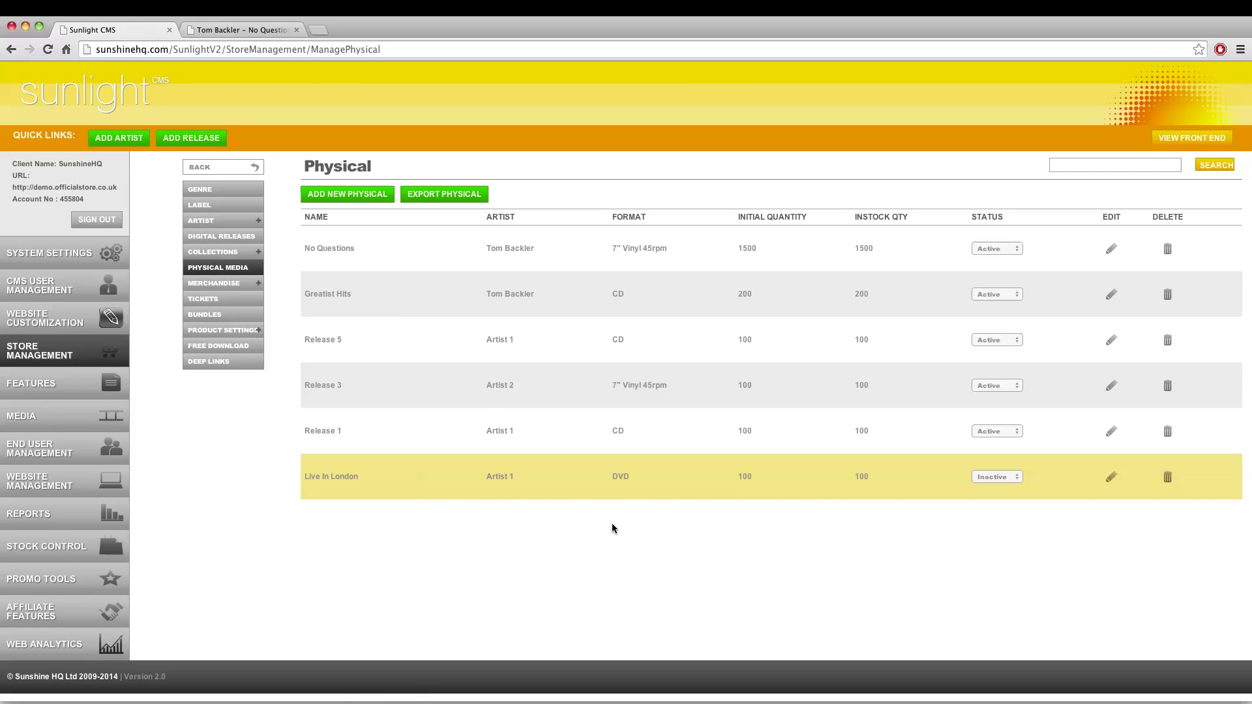
# Step: Switch to the storefront, open "Greatist Hits" from the CDs category and check its description
pyautogui.click(227, 29)
pyautogui.moveTo(343, 162)
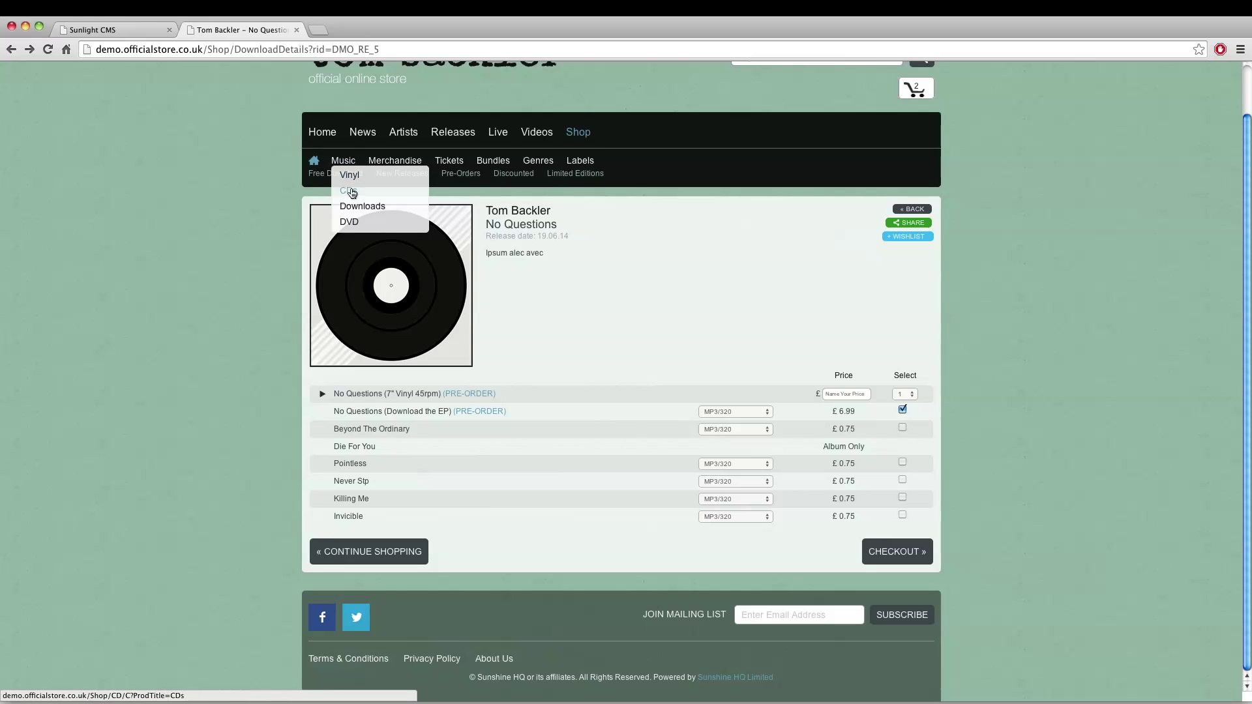
pyautogui.click(351, 192)
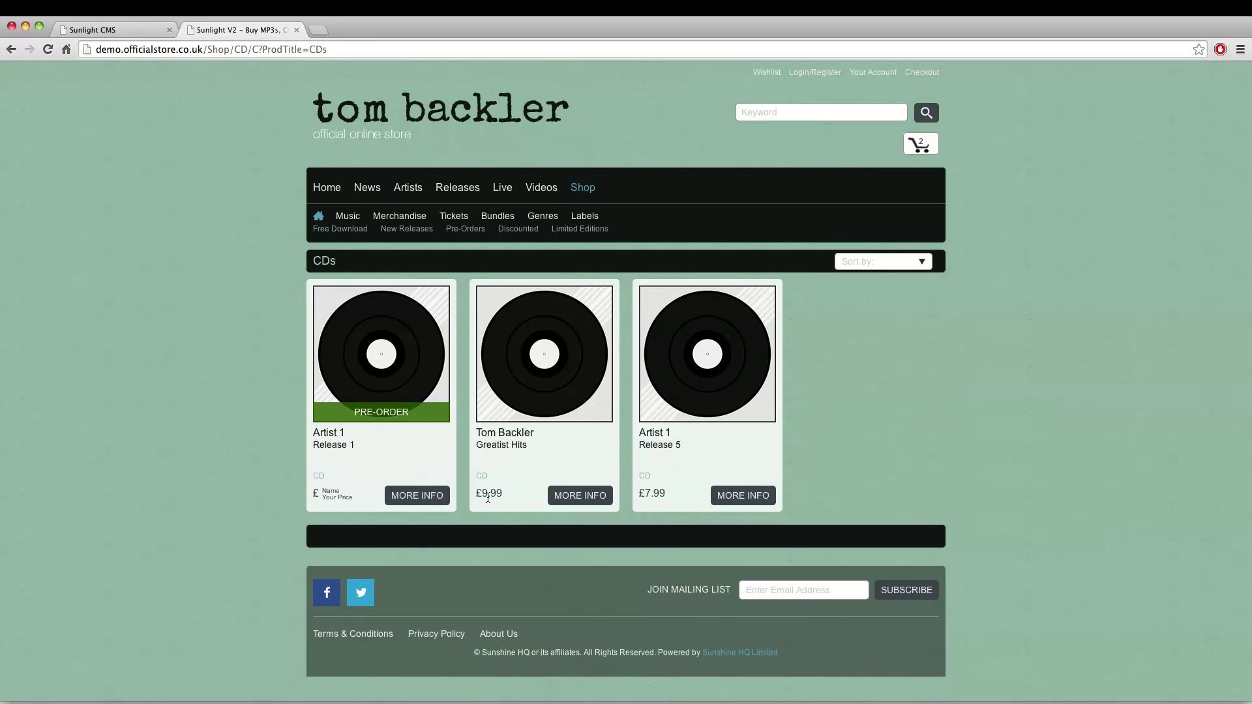
pyautogui.click(505, 384)
pyautogui.moveTo(494, 323); pyautogui.dragTo(615, 324)
pyautogui.click(615, 324)
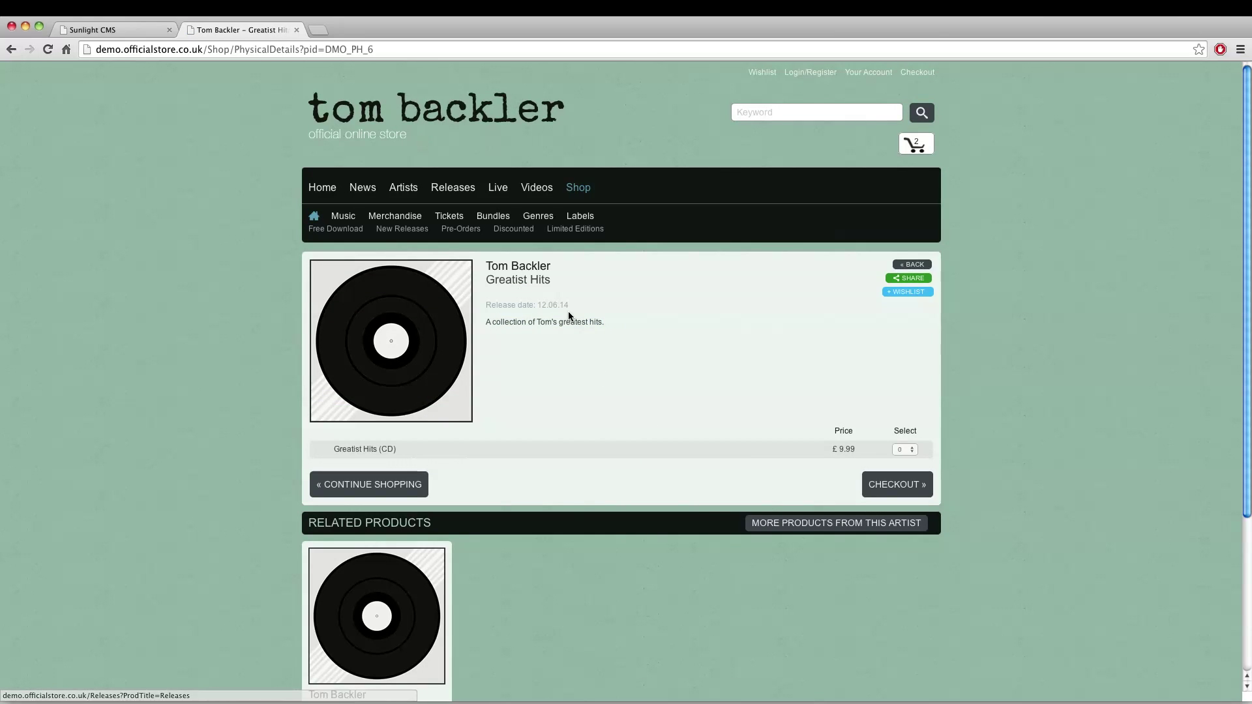